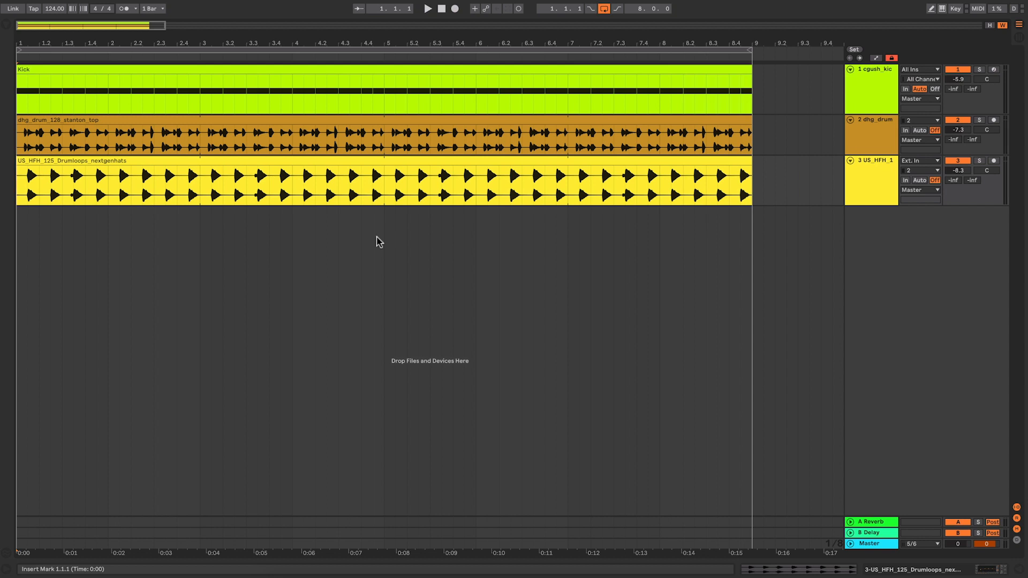
# Step: Play the three drum tracks from the start of the arrangement and stop playback
pyautogui.click(276, 173)
pyautogui.press('space')
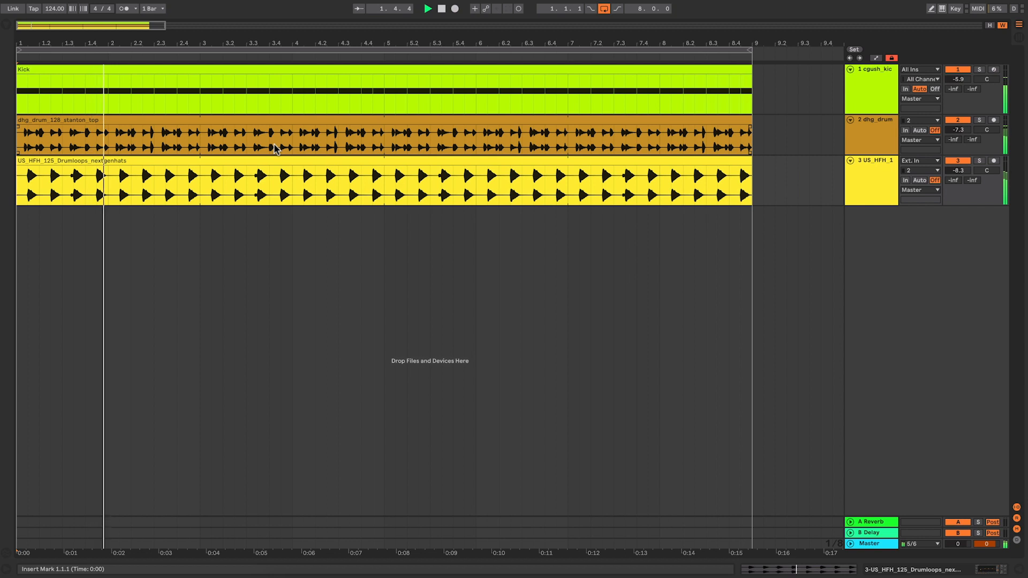
pyautogui.press('space')
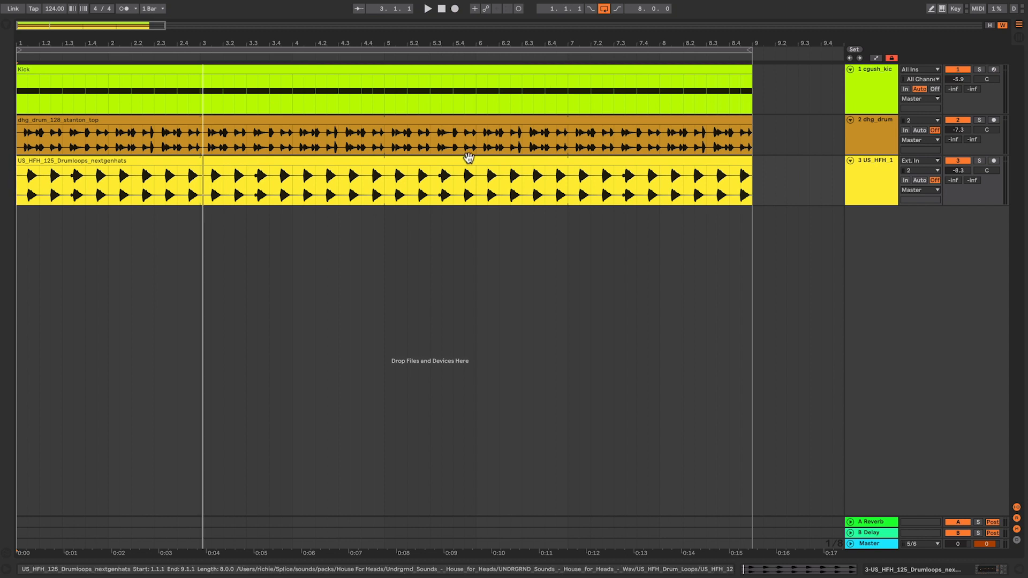
# Step: Insert a new audio track below the drums, make it taller, set its input to Resampling and arm it for recording
pyautogui.rightClick(872, 233)
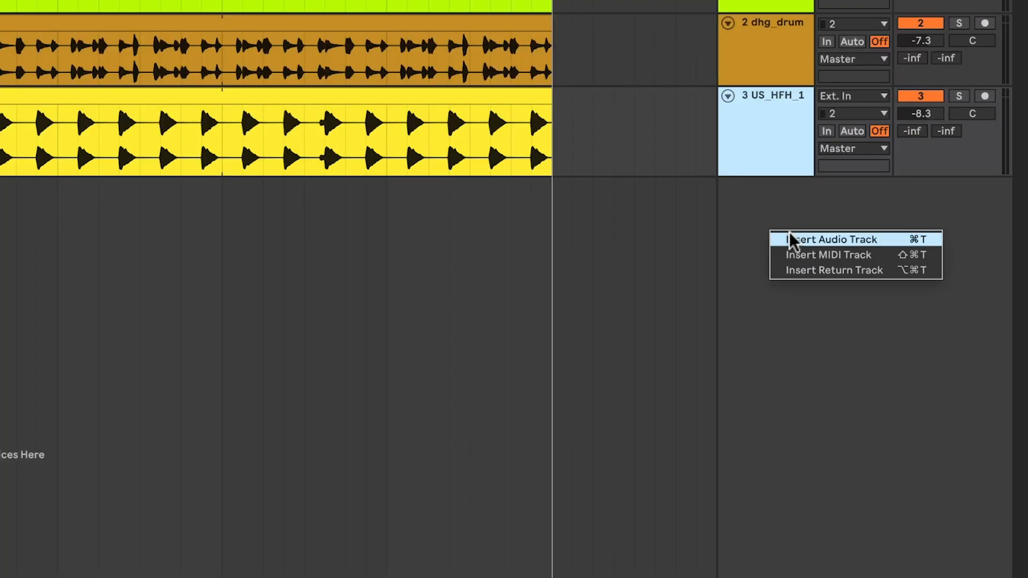
pyautogui.click(886, 239)
pyautogui.moveTo(785, 247); pyautogui.dragTo(785, 416)
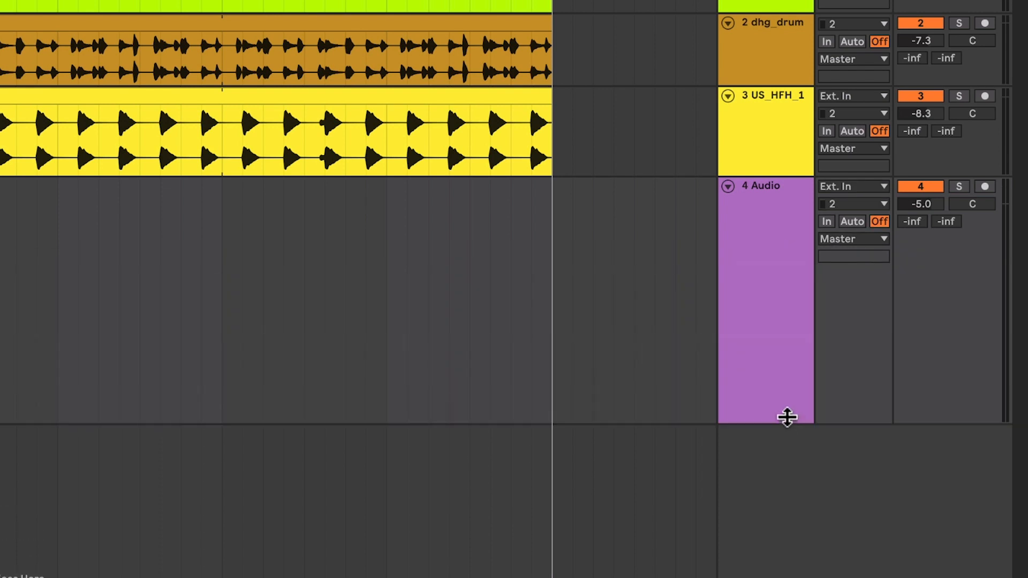
pyautogui.click(847, 187)
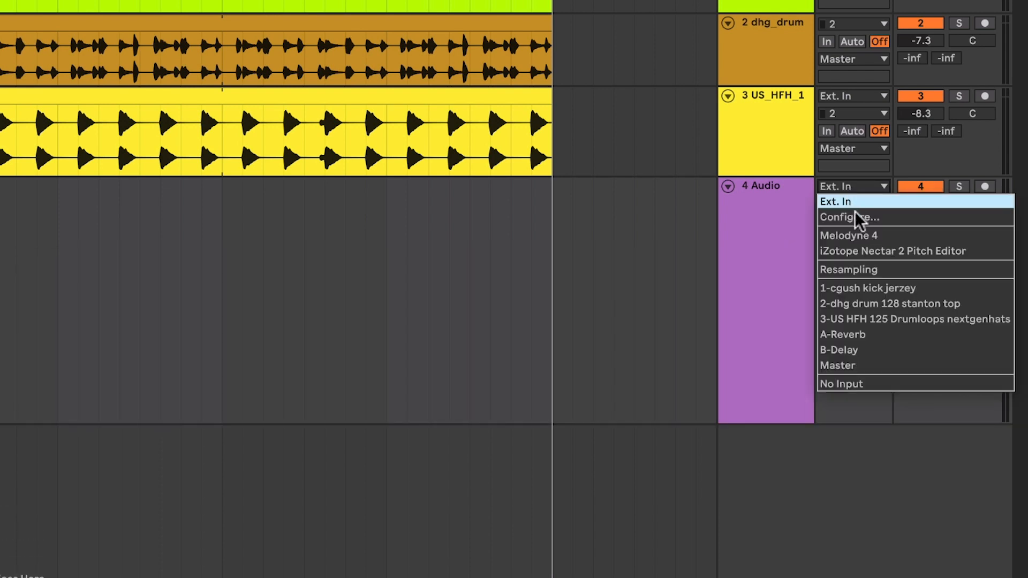
pyautogui.click(870, 269)
pyautogui.moveTo(776, 422); pyautogui.dragTo(782, 475)
pyautogui.click(985, 186)
# Step: Record the drum playback onto the resampling track from bar 1 for just over four bars
pyautogui.click(22, 281)
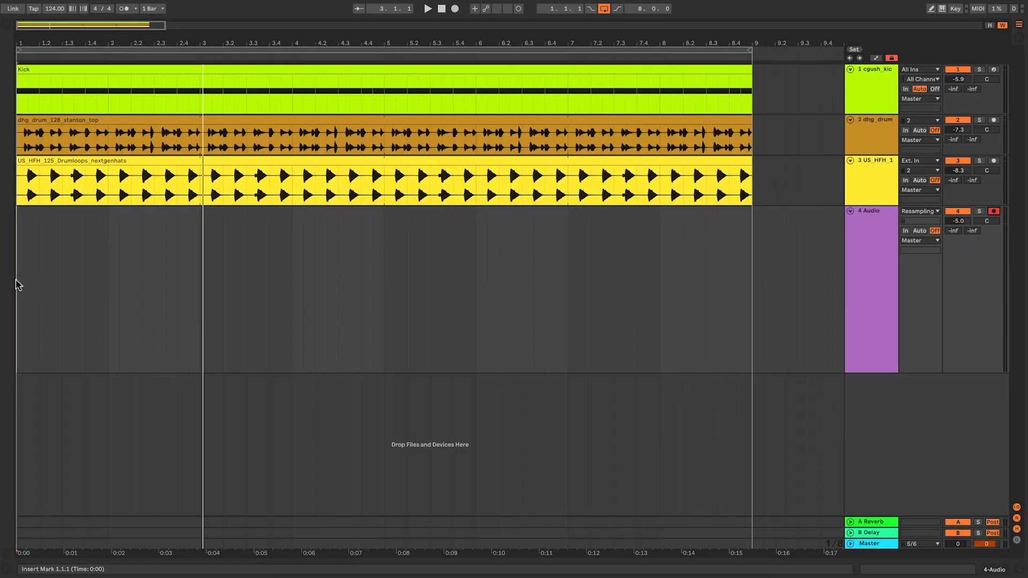
pyautogui.click(456, 9)
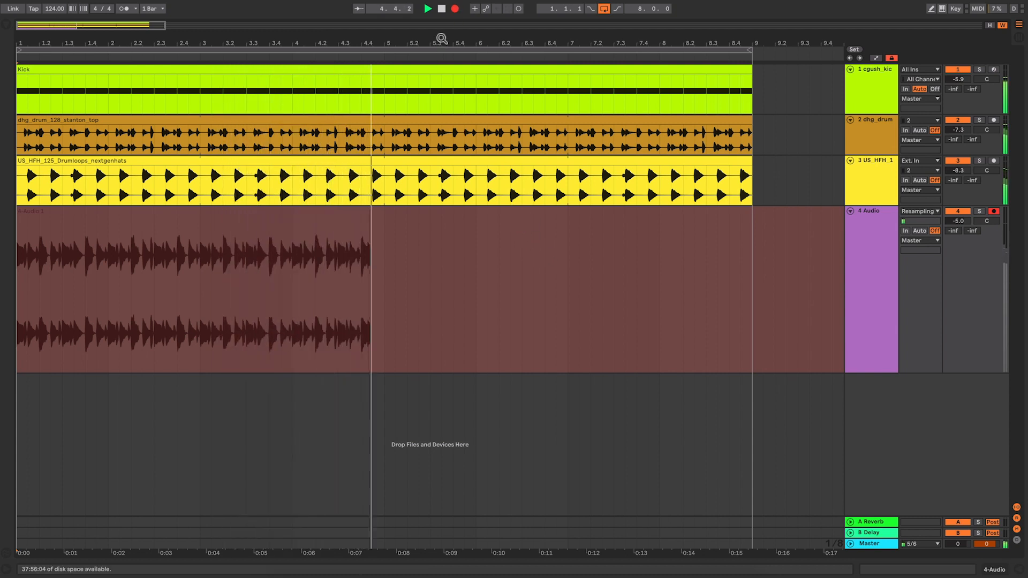
pyautogui.press('space')
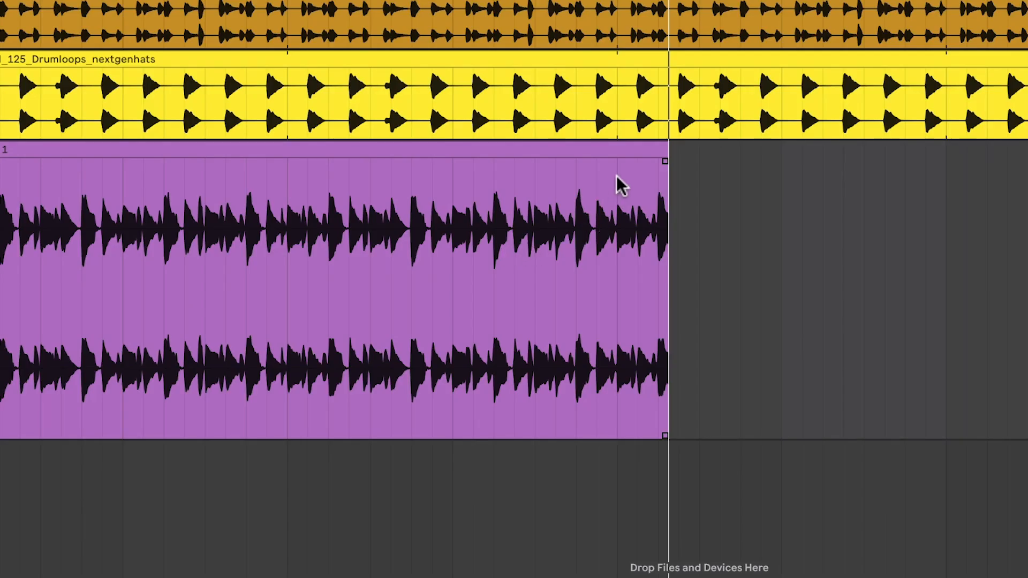
# Step: Trim the recorded clip at bar 5 to exactly four bars and consolidate it
pyautogui.click(384, 221)
pyautogui.press('super+e')
pyautogui.click(635, 148)
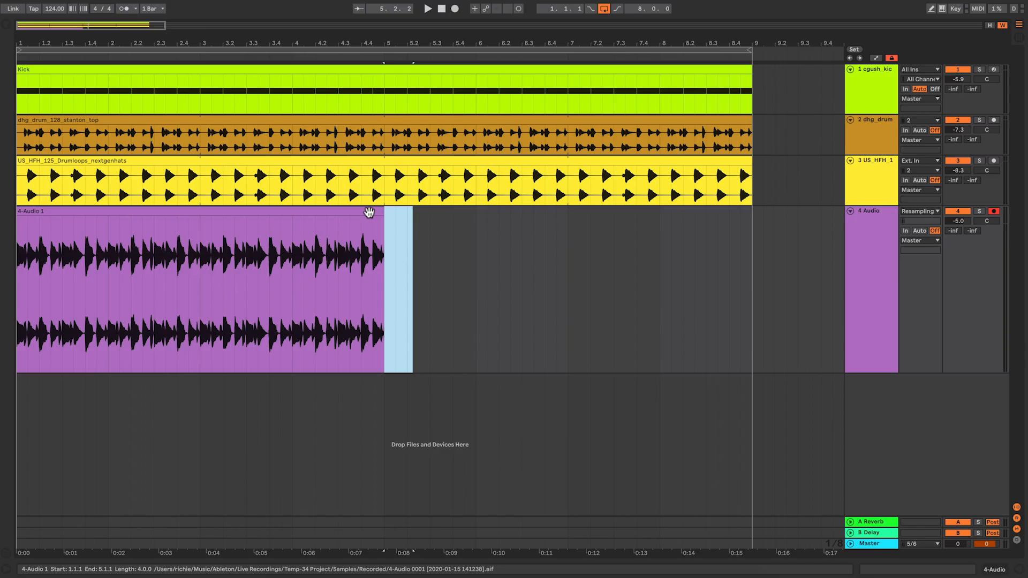
pyautogui.press('Delete')
pyautogui.click(588, 147)
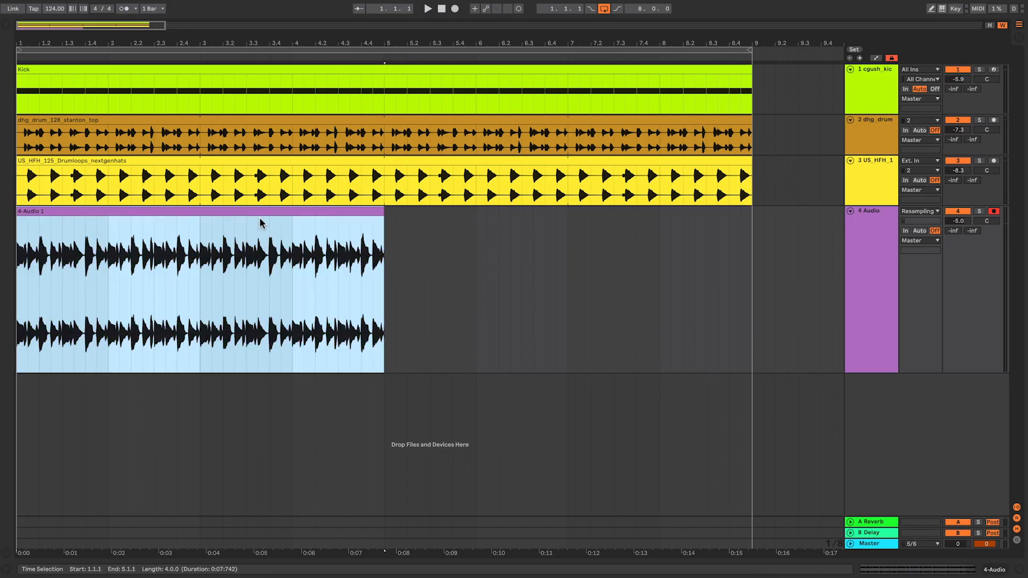
pyautogui.rightClick(259, 213)
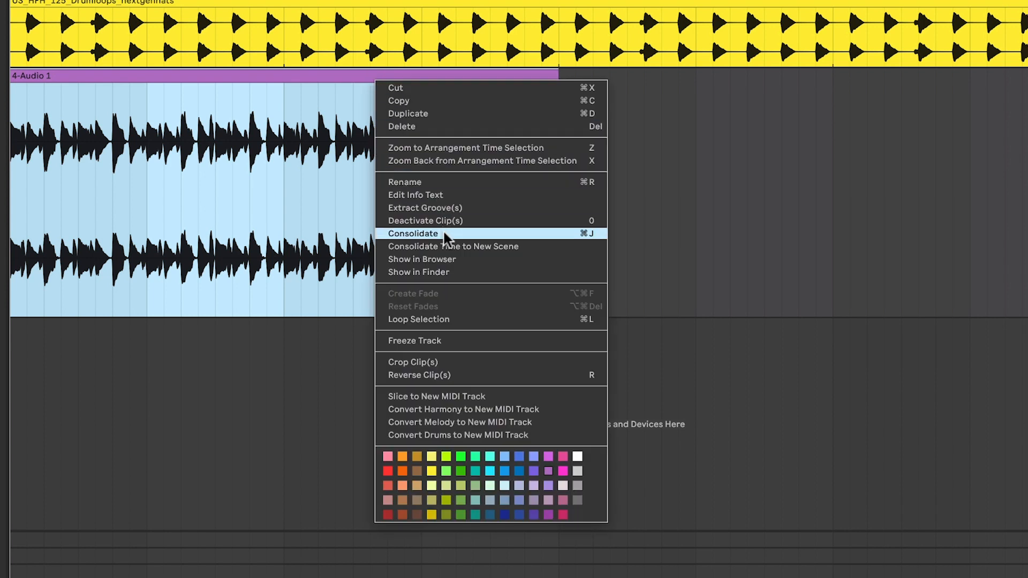
pyautogui.click(443, 234)
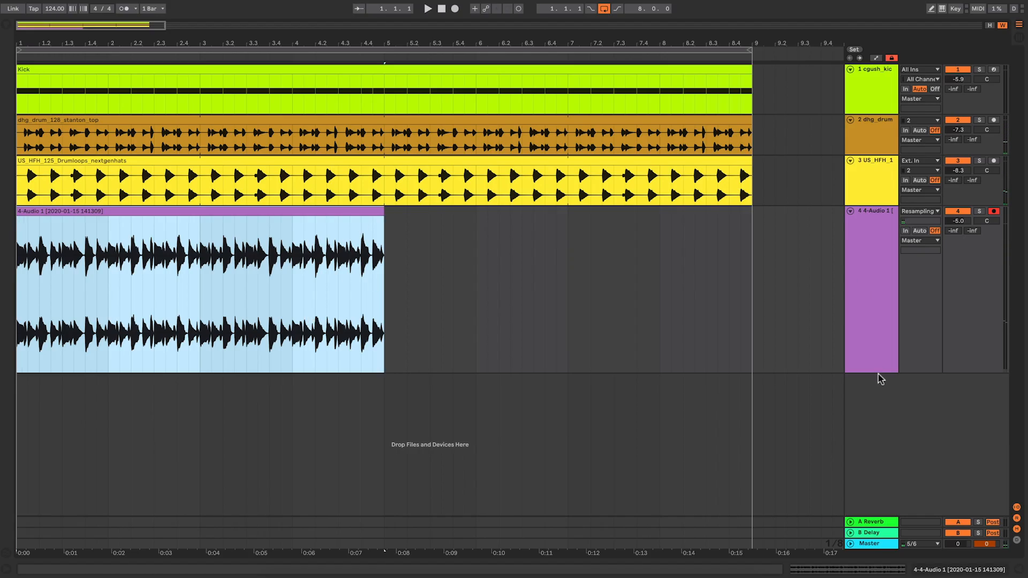
# Step: Shrink the resampled audio track, insert a MIDI track below it, make it taller and show its device area
pyautogui.moveTo(876, 370); pyautogui.dragTo(876, 275)
pyautogui.rightClick(868, 308)
pyautogui.click(885, 321)
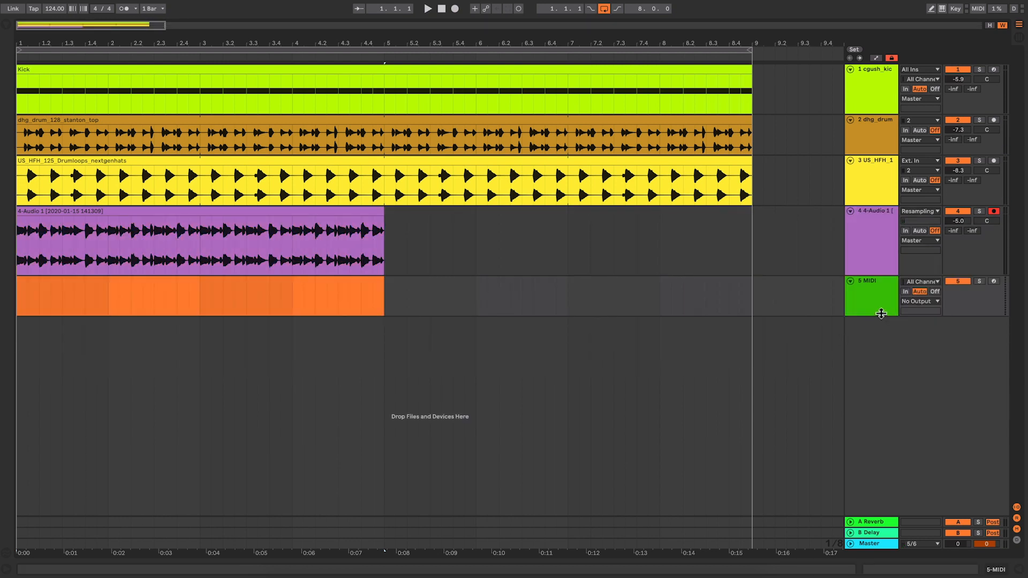
pyautogui.moveTo(880, 315); pyautogui.dragTo(880, 386)
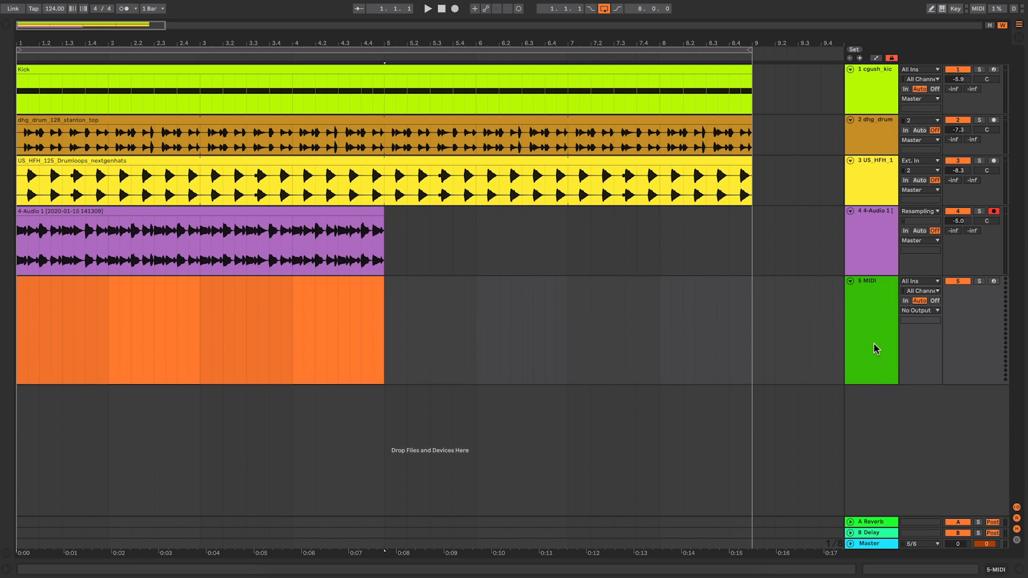
pyautogui.click(877, 349)
pyautogui.click(994, 567)
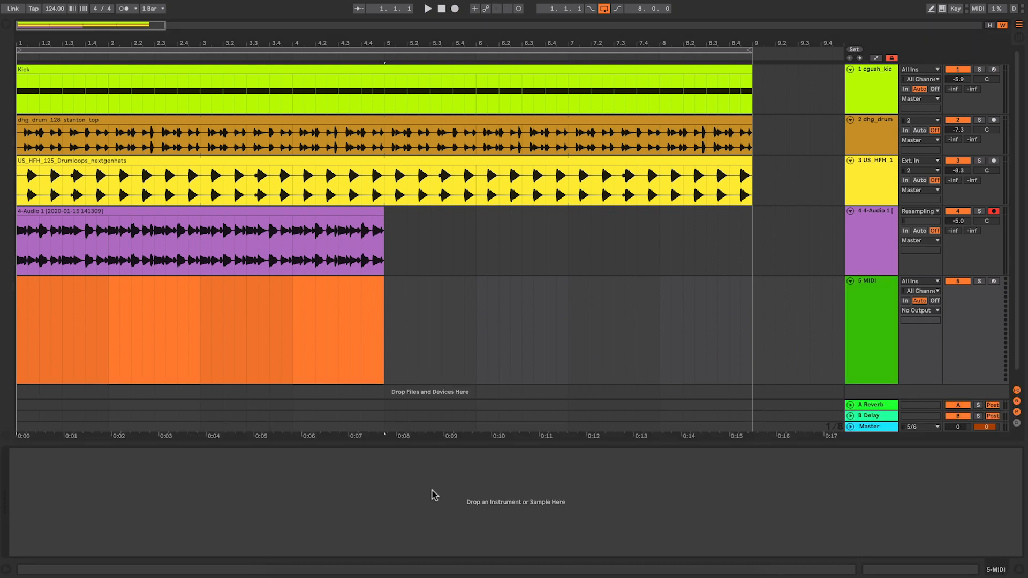
# Step: Load the consolidated clip as a Simpler on the new MIDI track and convert Simpler to Sampler
pyautogui.moveTo(315, 212); pyautogui.dragTo(201, 485)
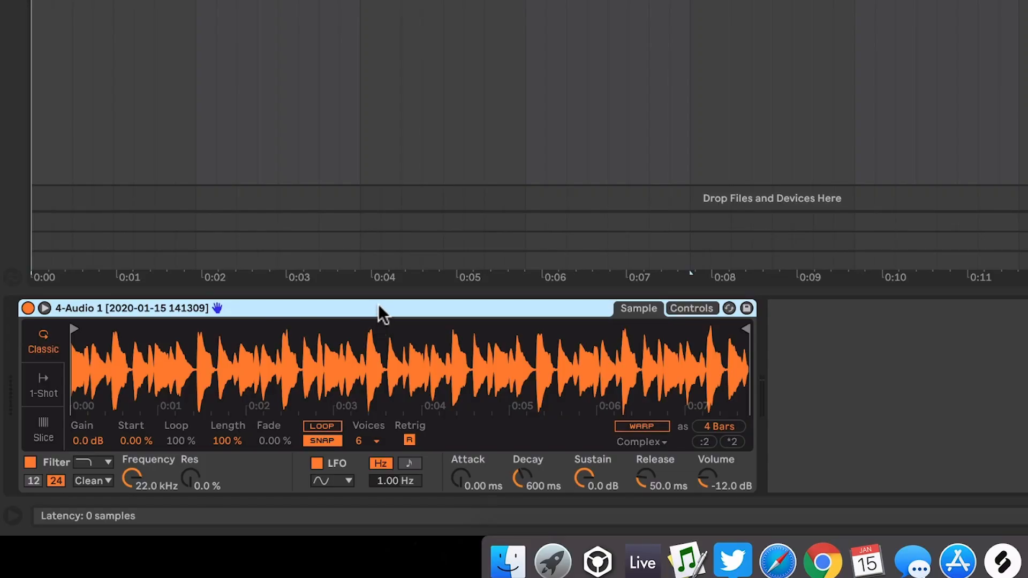
pyautogui.rightClick(379, 305)
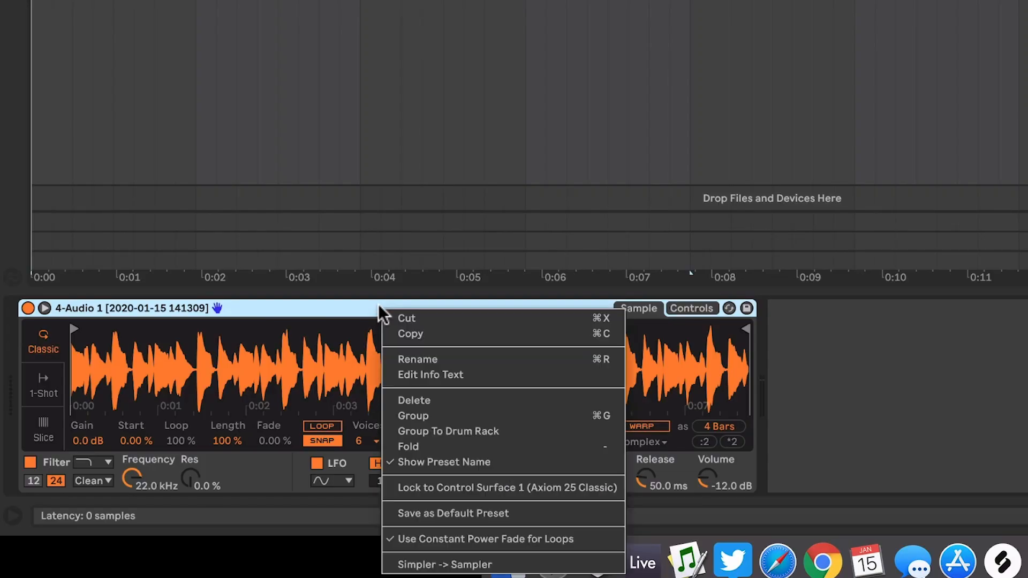
pyautogui.click(498, 566)
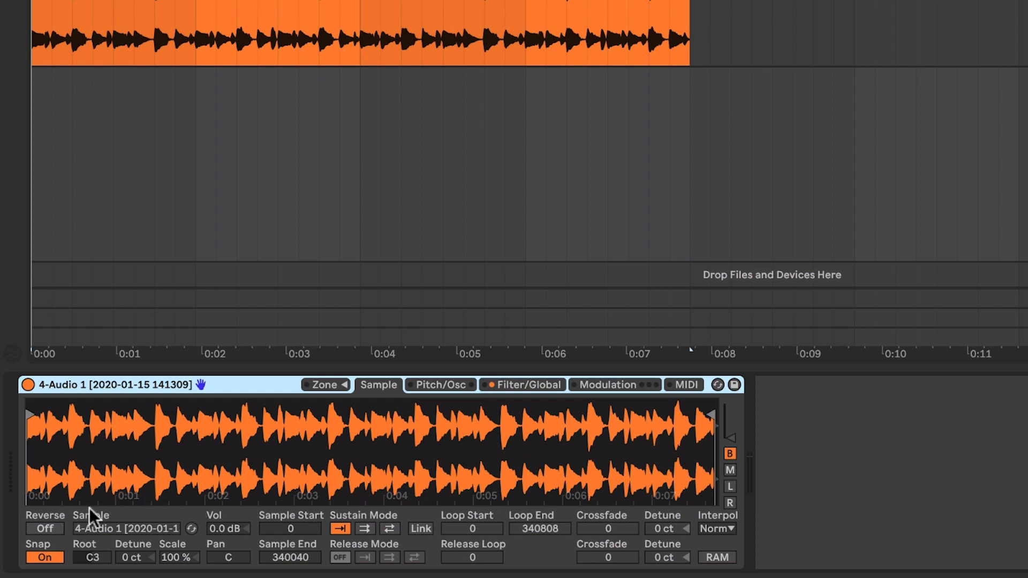
# Step: In Sampler, turn on Reverse and forward sustain looping, and set the pitch bend range to +24 semitones
pyautogui.click(45, 528)
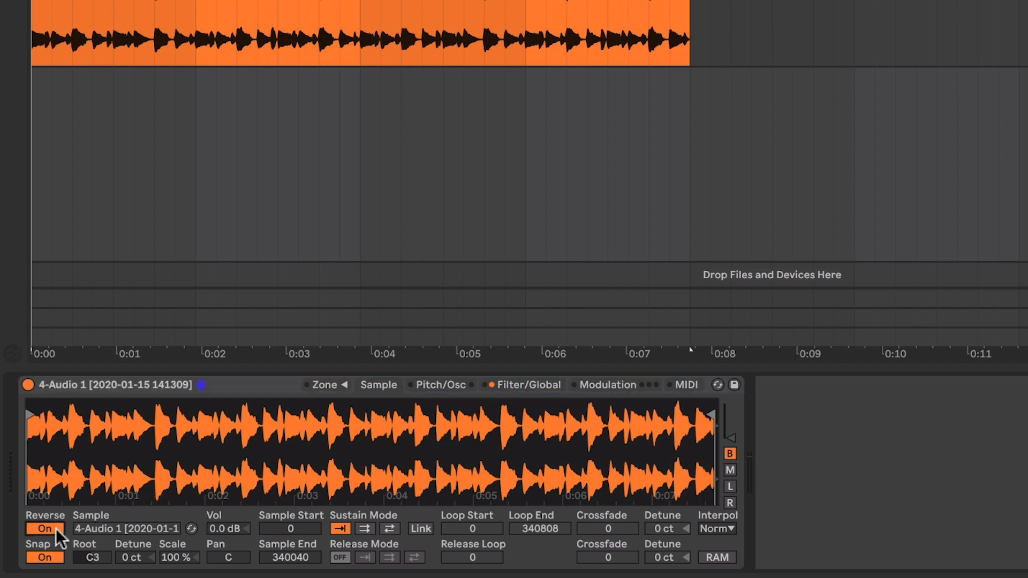
pyautogui.click(365, 527)
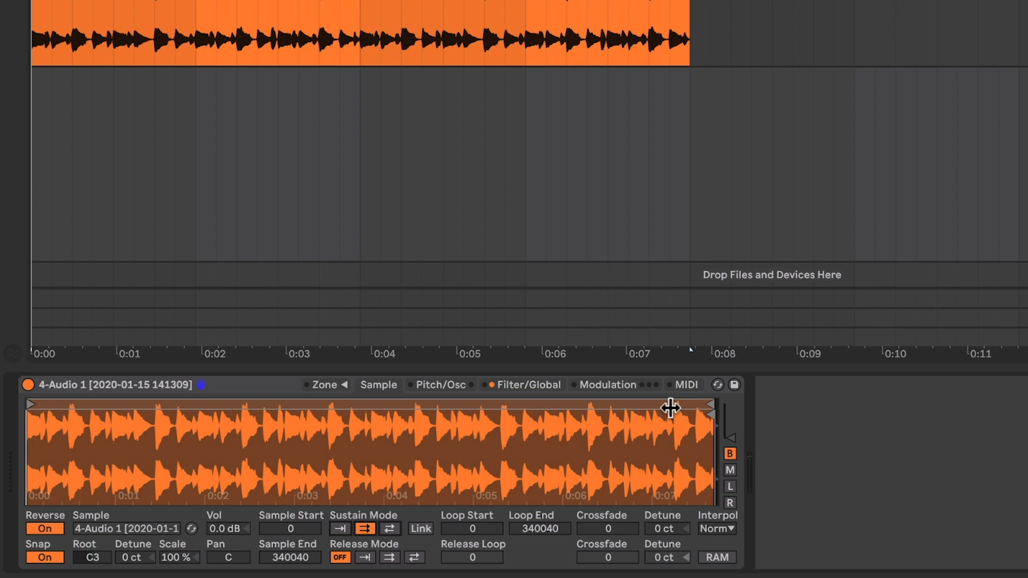
pyautogui.click(687, 385)
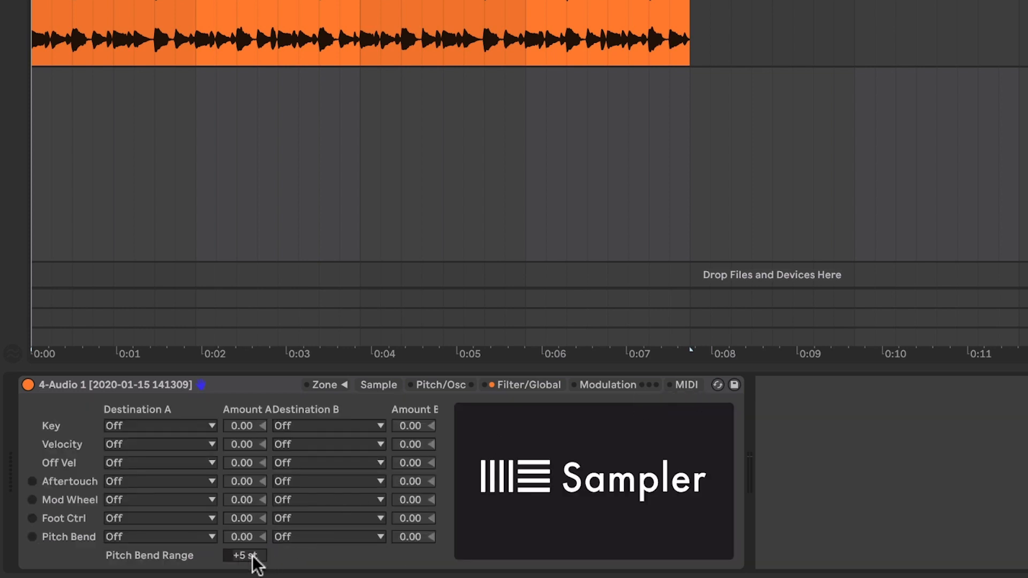
pyautogui.moveTo(252, 562); pyautogui.dragTo(251, 535)
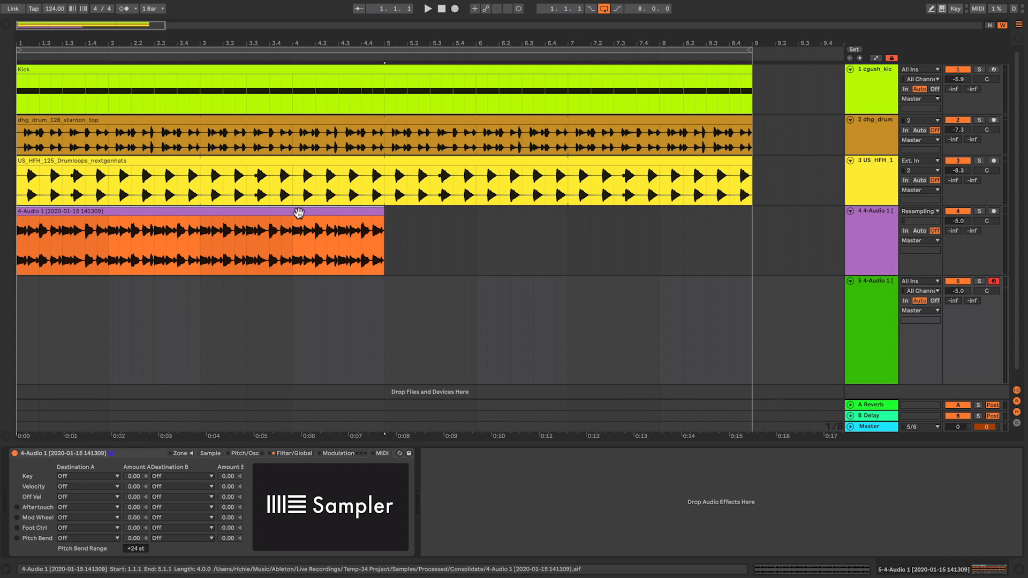
# Step: Delete the resampled audio clip and its audio track
pyautogui.click(298, 212)
pyautogui.press('Delete')
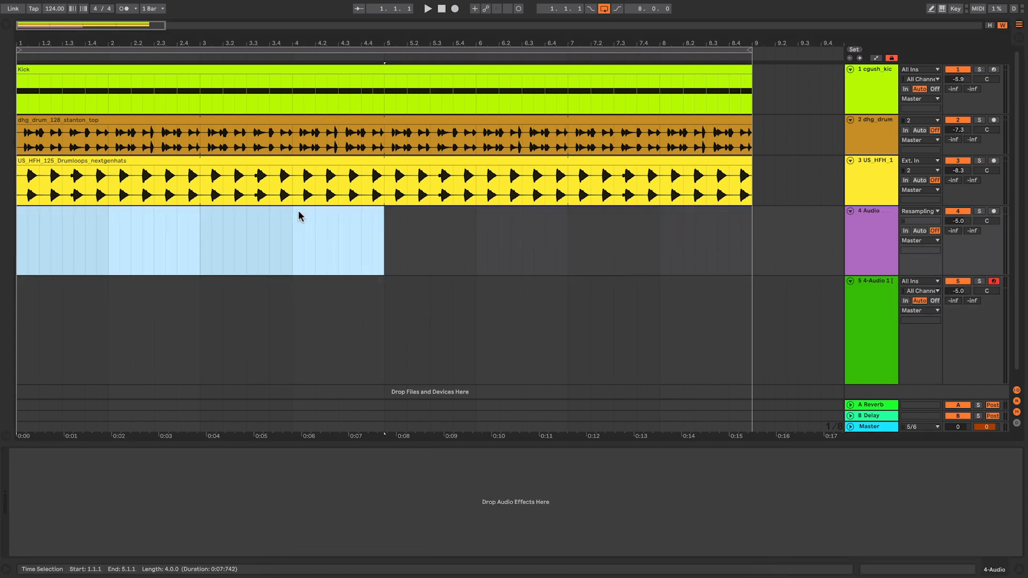
pyautogui.click(869, 229)
pyautogui.press('Delete')
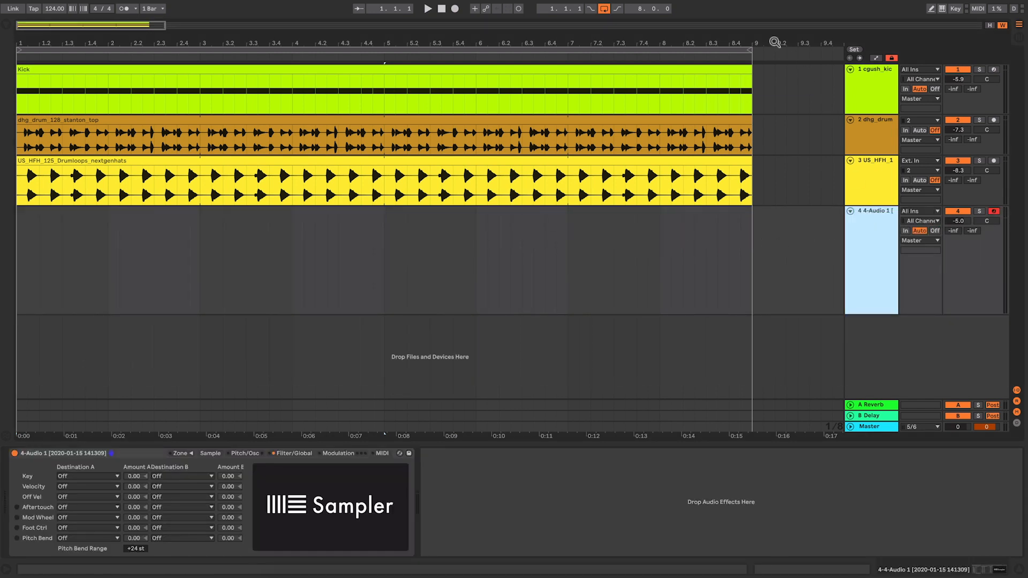
# Step: Play the end of the drum loop from around bar 7.4.3 and stop playback
pyautogui.moveTo(770, 40)
pyautogui.mouseDown()
pyautogui.moveTo(762, 75)
pyautogui.moveTo(758, 40)
pyautogui.mouseUp()
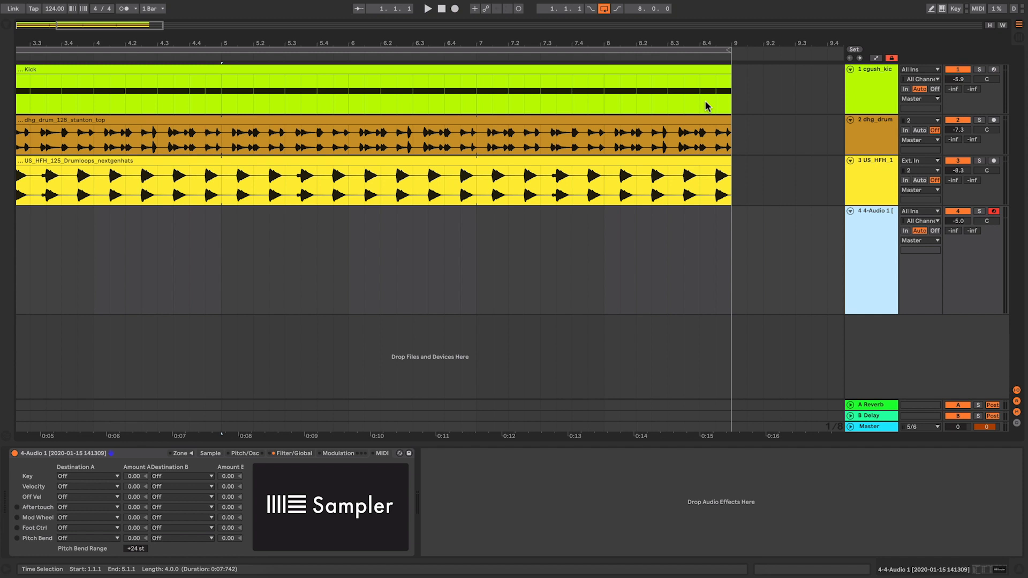
pyautogui.click(587, 104)
pyautogui.press('space')
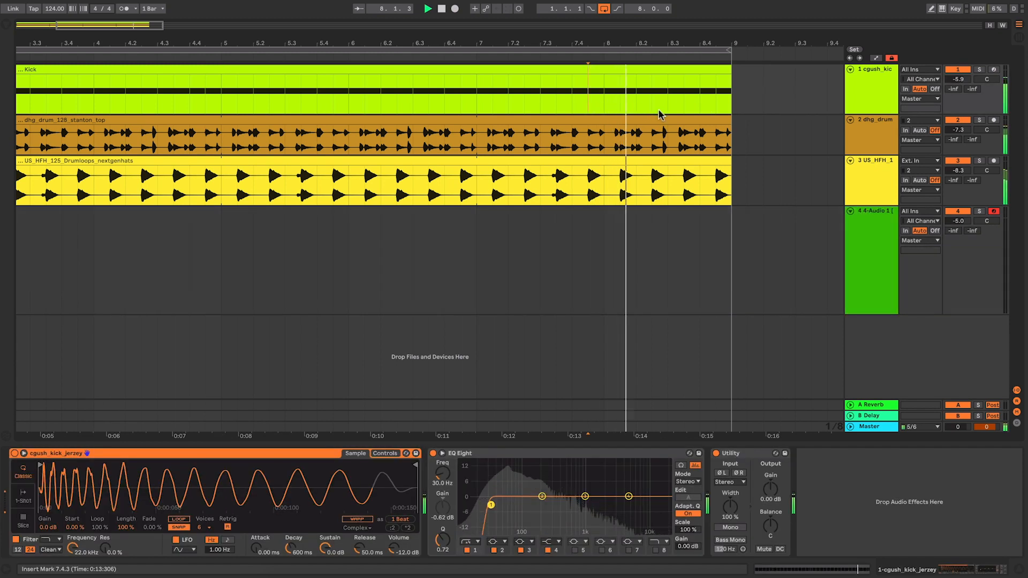
pyautogui.press('space')
# Step: Clear the last beat, 8.4.1 to 9.1.1, from the three drum tracks and insert an empty MIDI clip there on the Sampler track
pyautogui.click(700, 97)
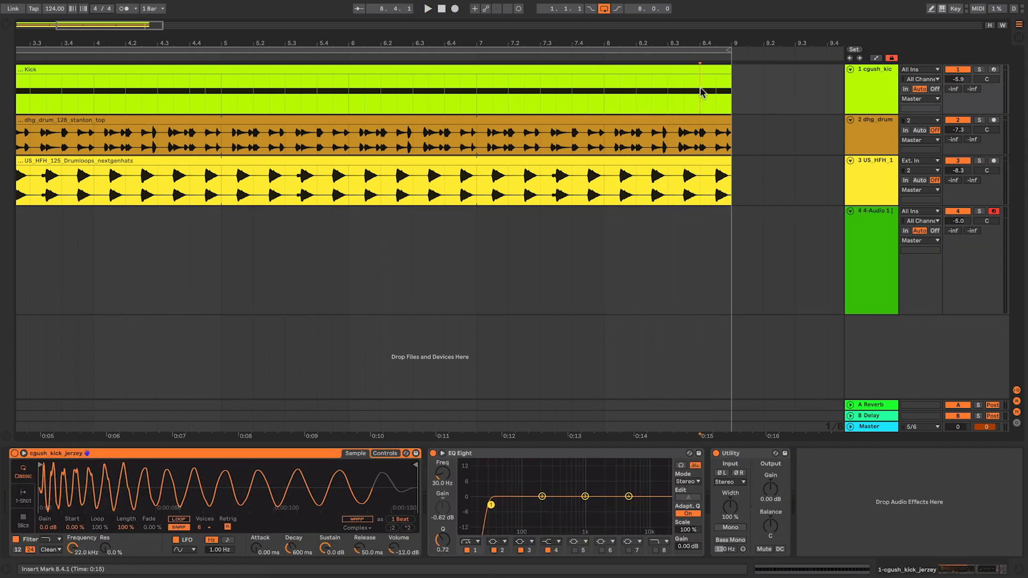
pyautogui.moveTo(700, 82); pyautogui.dragTo(732, 179)
pyautogui.moveTo(703, 230); pyautogui.dragTo(727, 226)
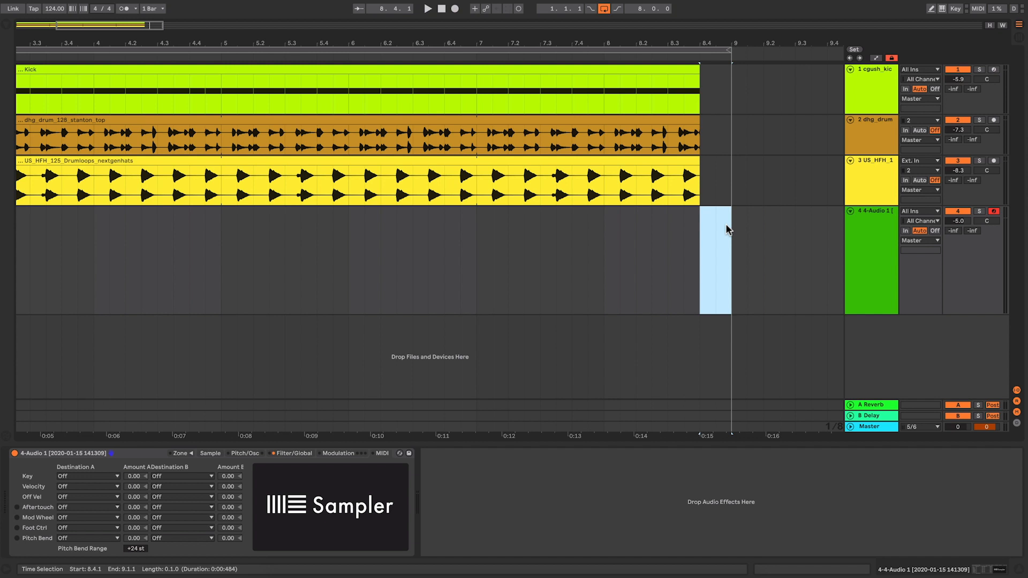
pyautogui.rightClick(708, 216)
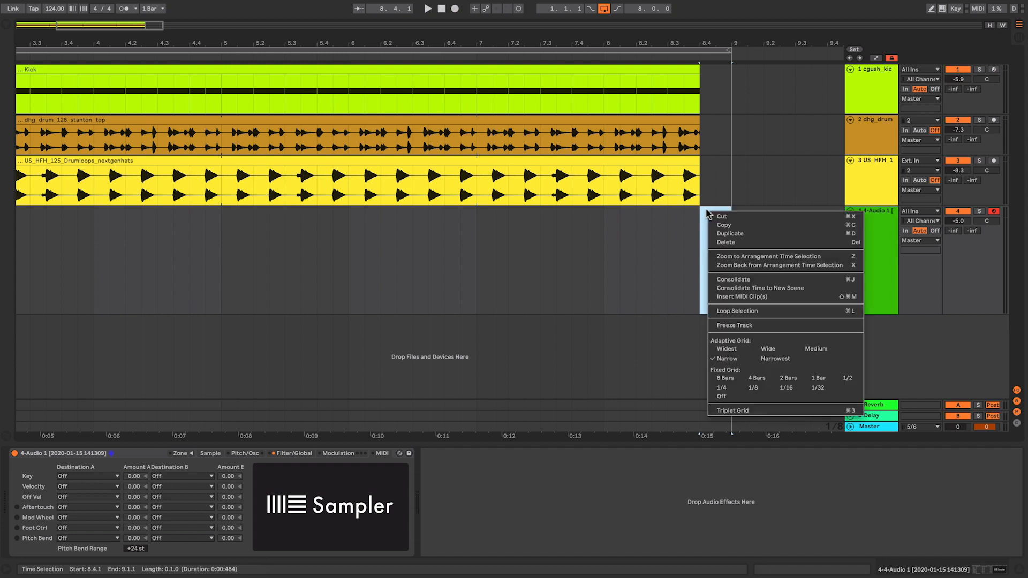
pyautogui.click(749, 293)
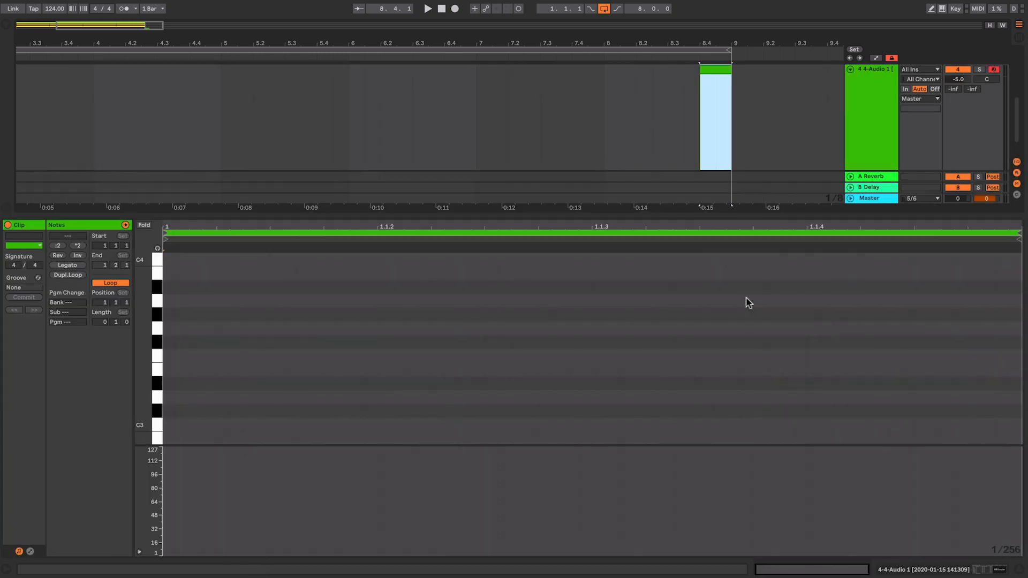
# Step: Draw a C3 note spanning the whole one-beat MIDI clip and raise its velocity to 127
pyautogui.press('b')
pyautogui.click(171, 424)
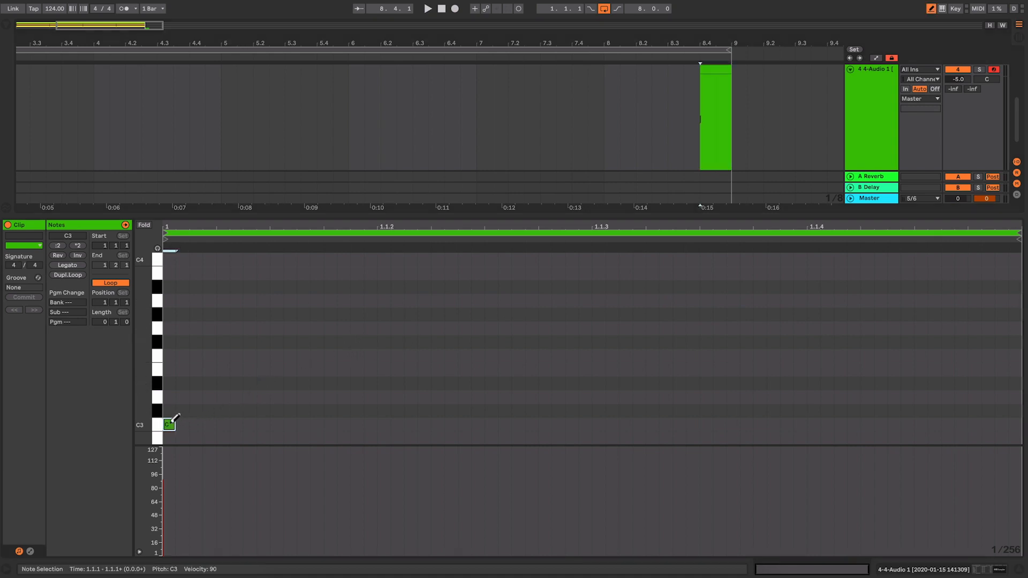
pyautogui.press('b')
pyautogui.moveTo(174, 425); pyautogui.dragTo(1016, 430)
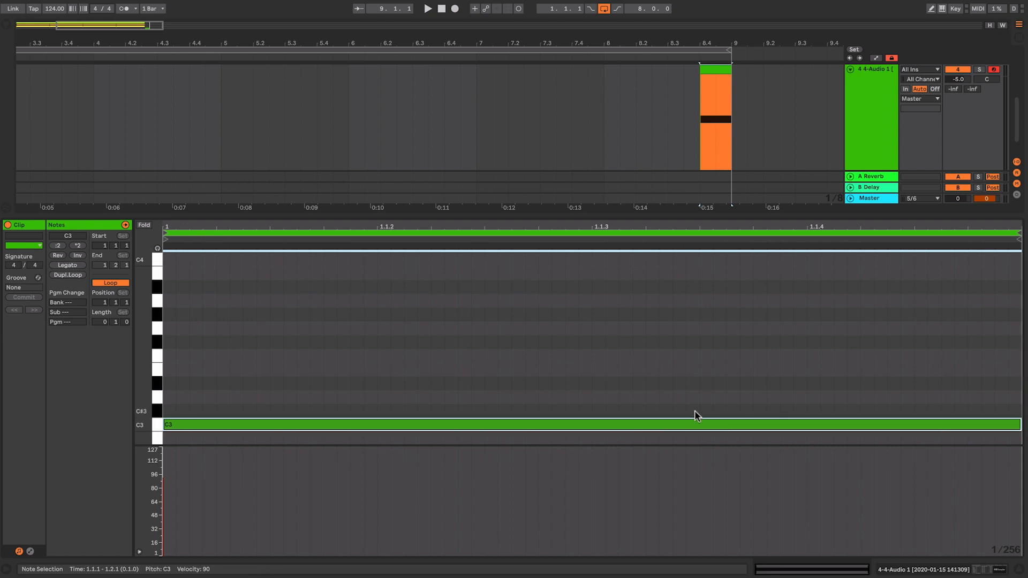
pyautogui.moveTo(164, 482); pyautogui.dragTo(165, 449)
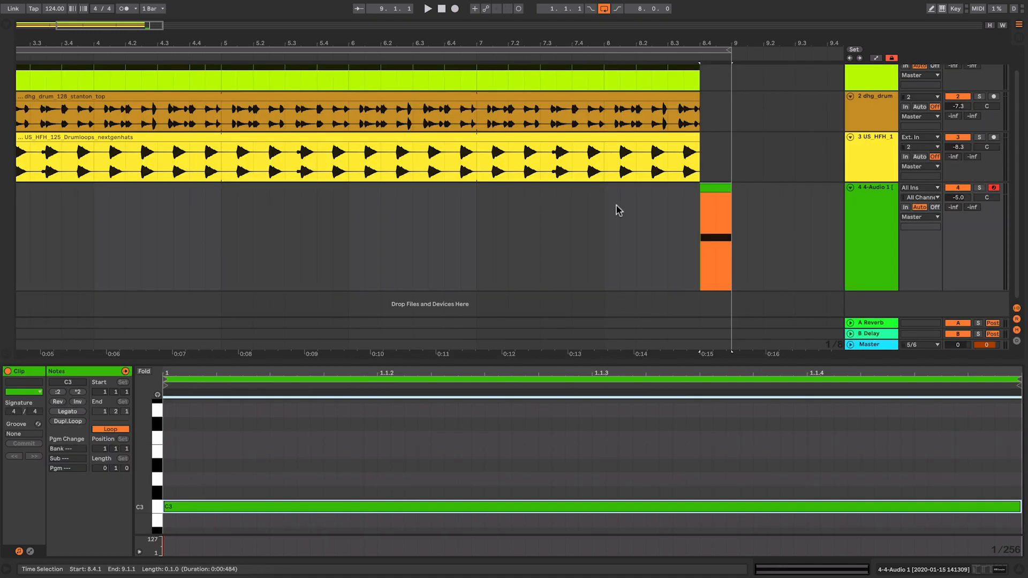
# Step: Play the arrangement from bar 8 through the reversed Sampler note and stop playback
pyautogui.click(619, 207)
pyautogui.click(605, 205)
pyautogui.press('space')
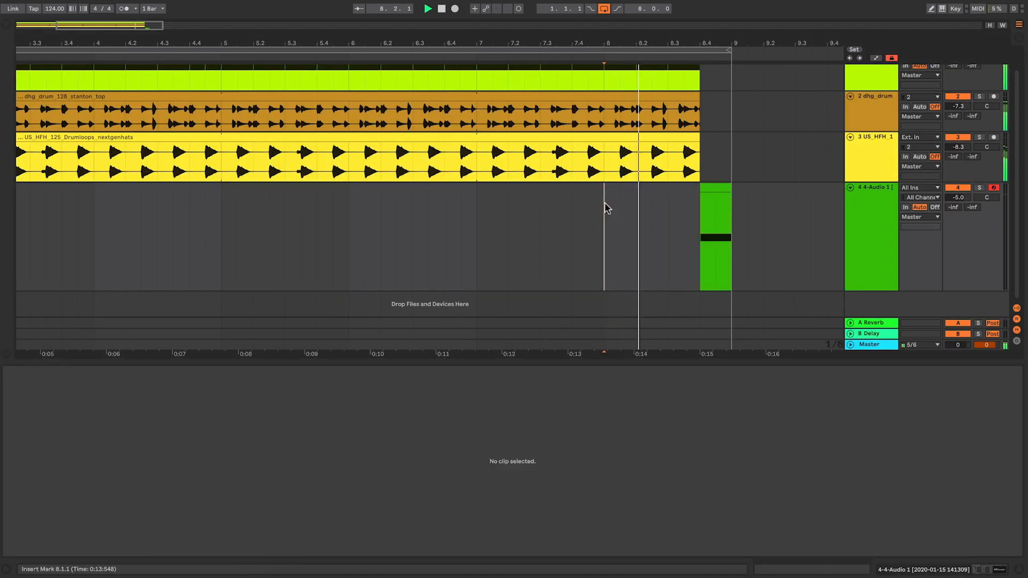
pyautogui.press('space')
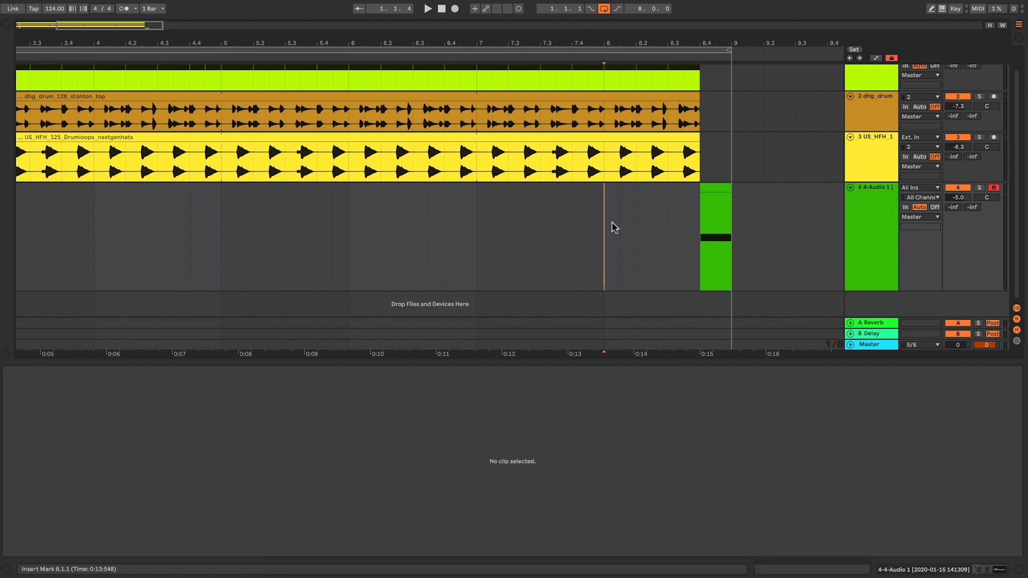
# Step: Draw a MIDI Ctrl Pitch Bend envelope in the one-beat clip, ramping from the maximum at its start down to -8192 at its end
pyautogui.click(715, 187)
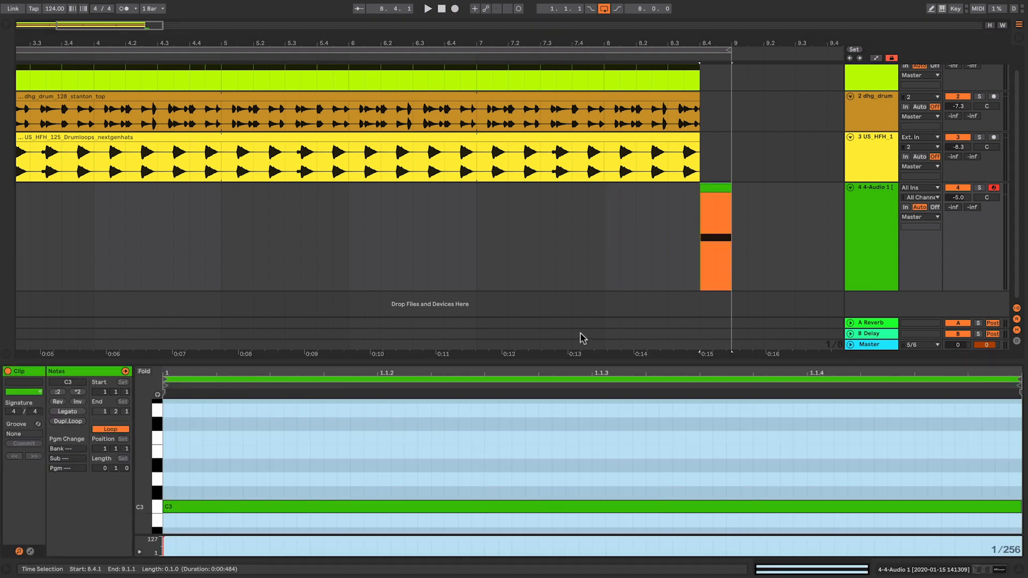
pyautogui.click(58, 530)
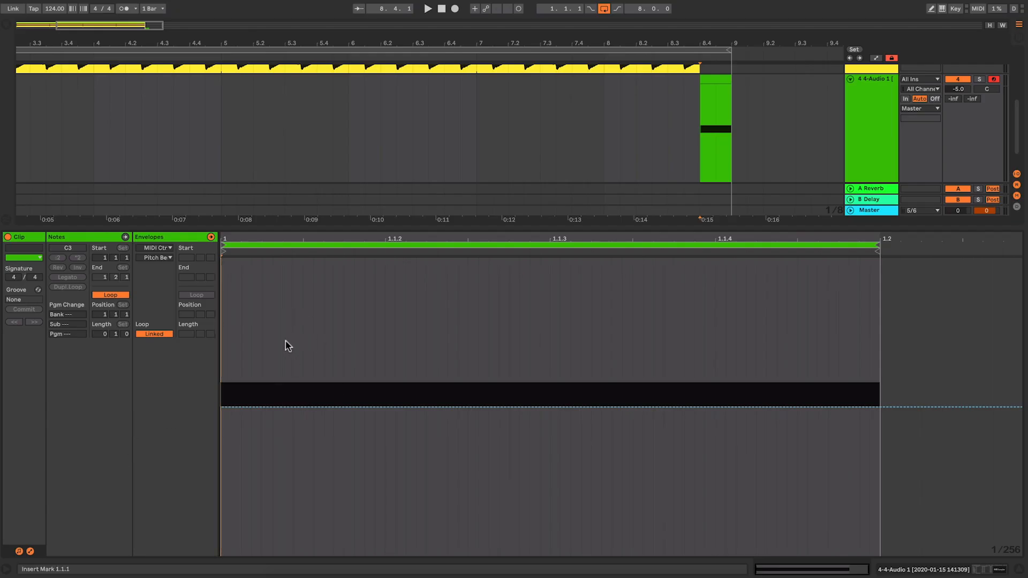
pyautogui.click(168, 248)
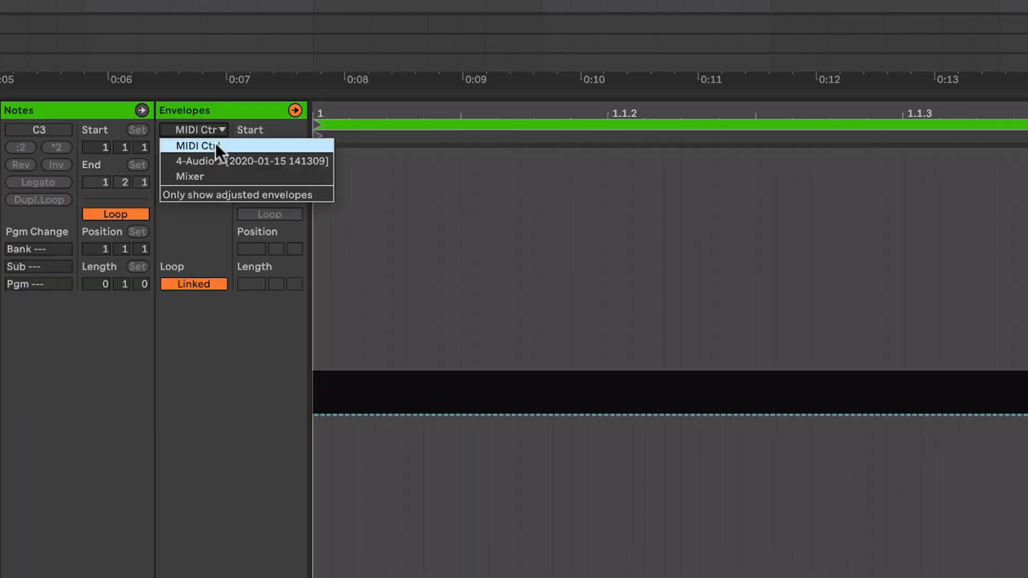
pyautogui.click(215, 144)
pyautogui.click(208, 147)
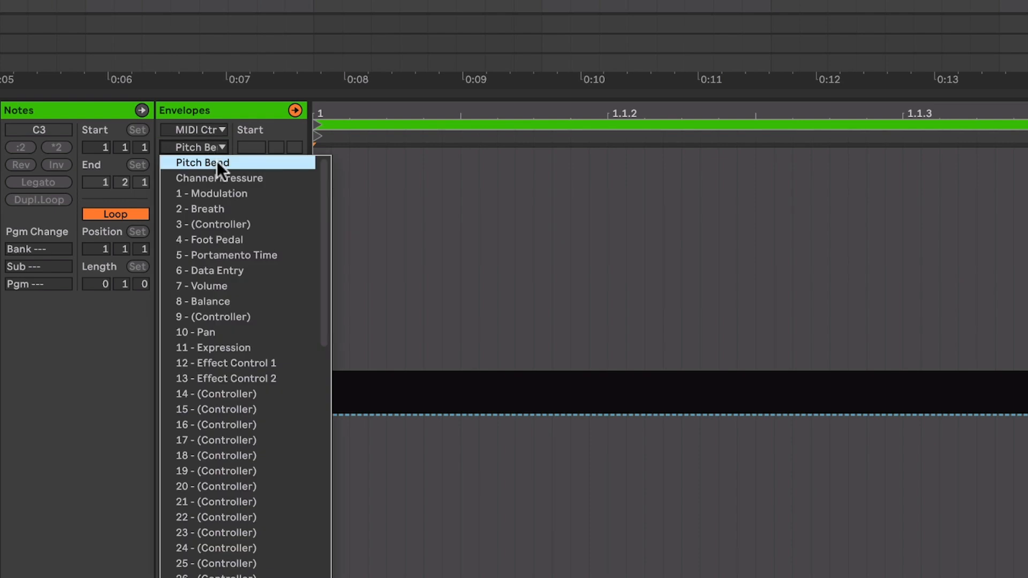
pyautogui.click(216, 162)
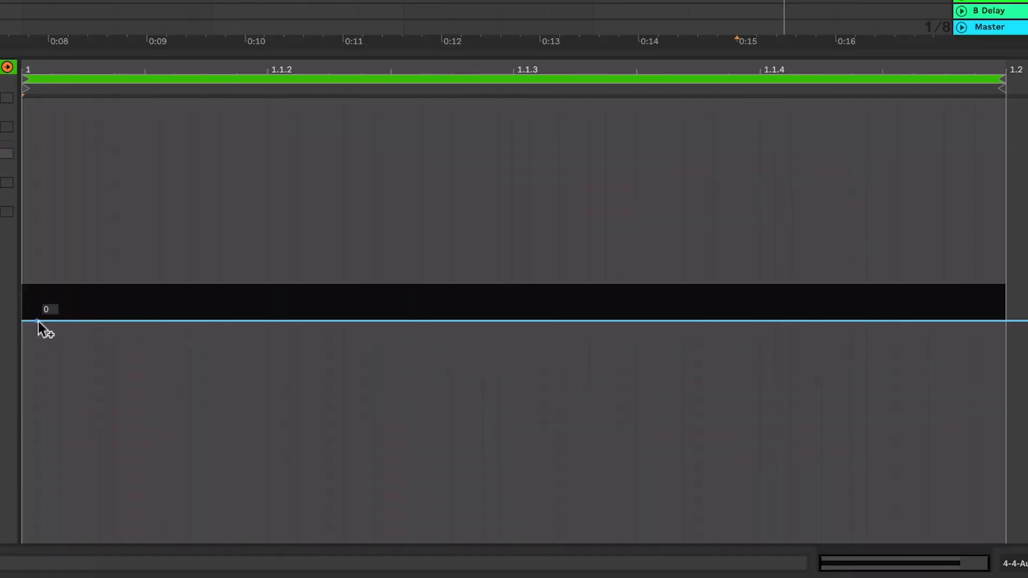
pyautogui.moveTo(34, 321)
pyautogui.mouseDown()
pyautogui.moveTo(33, 99)
pyautogui.moveTo(635, 211)
pyautogui.moveTo(946, 528)
pyautogui.moveTo(990, 542)
pyautogui.mouseUp()
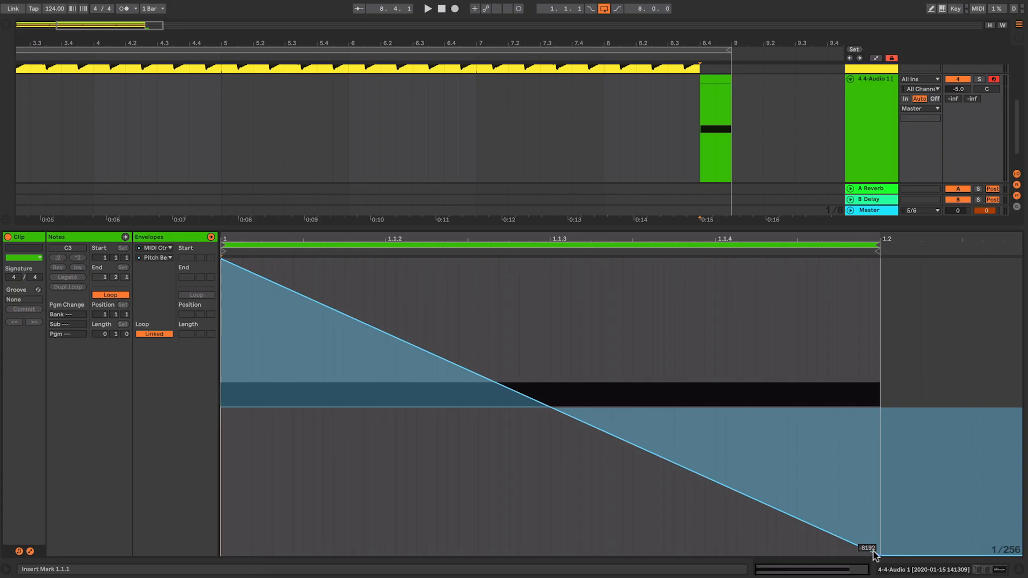
# Step: Play the arrangement from bar 8 through the pitch-bent Sampler note and stop playback
pyautogui.click(604, 105)
pyautogui.press('space')
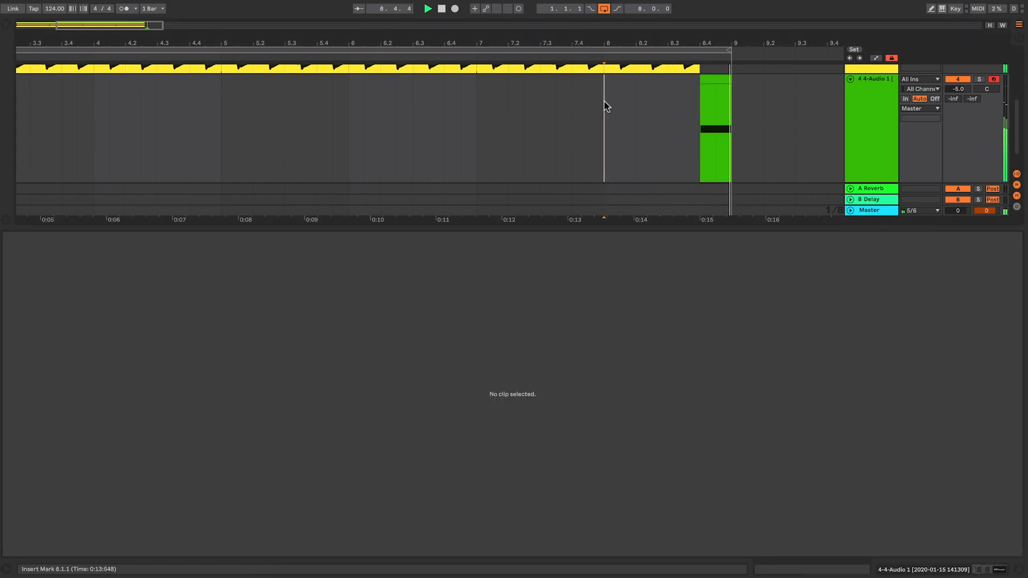
pyautogui.press('space')
# Step: Show the clip's notes again, transpose the C3 note up one octave to C4, and play the arrangement from bar 8
pyautogui.click(717, 80)
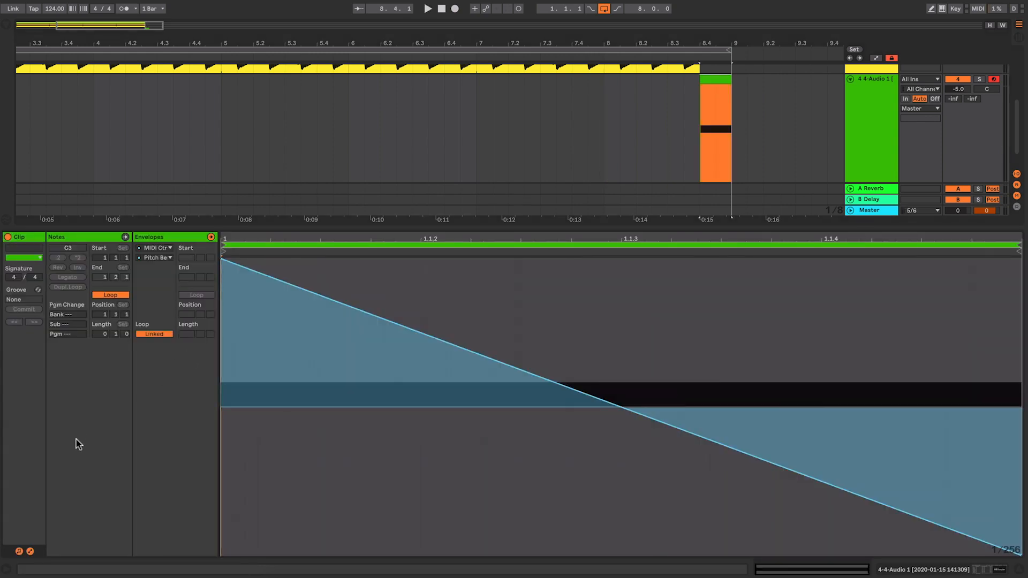
pyautogui.click(30, 551)
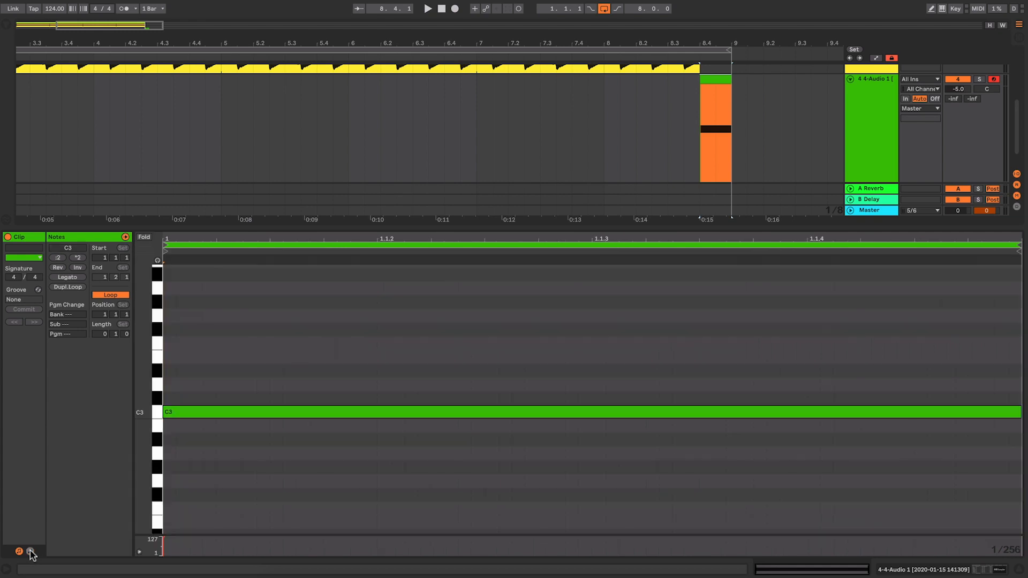
pyautogui.click(314, 412)
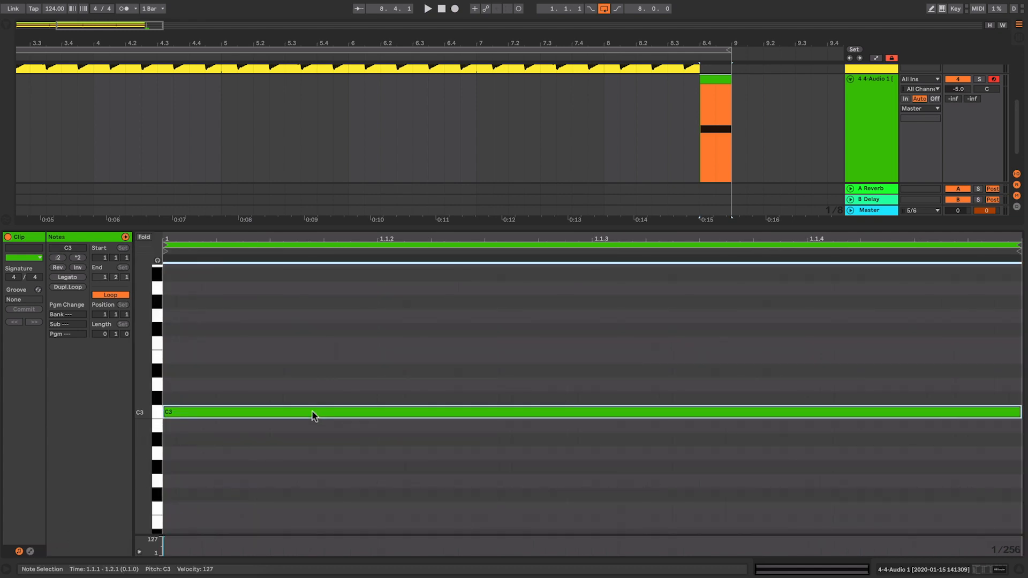
pyautogui.scroll(2, 250, 436)
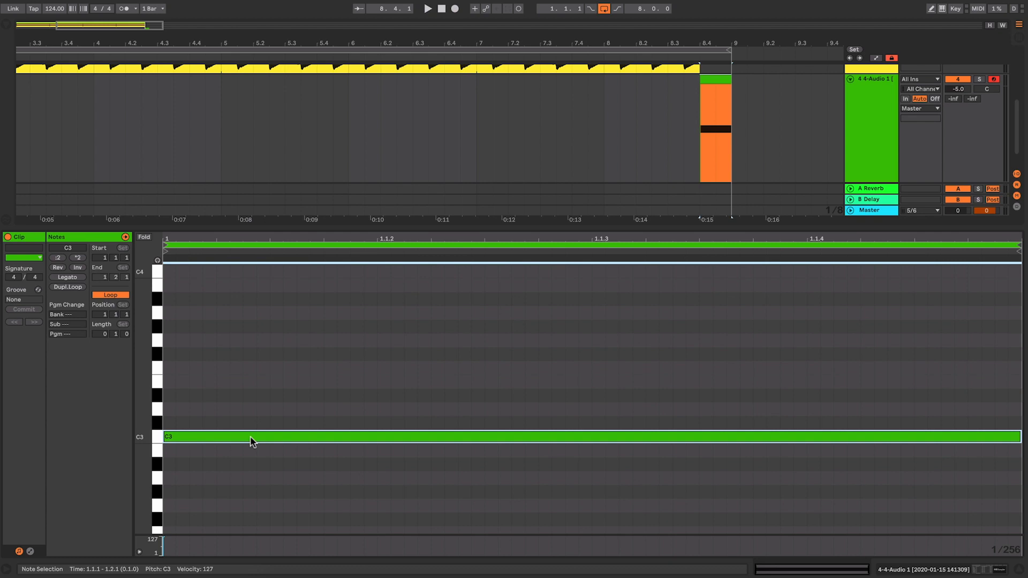
pyautogui.hotkey('shift', 'Up')
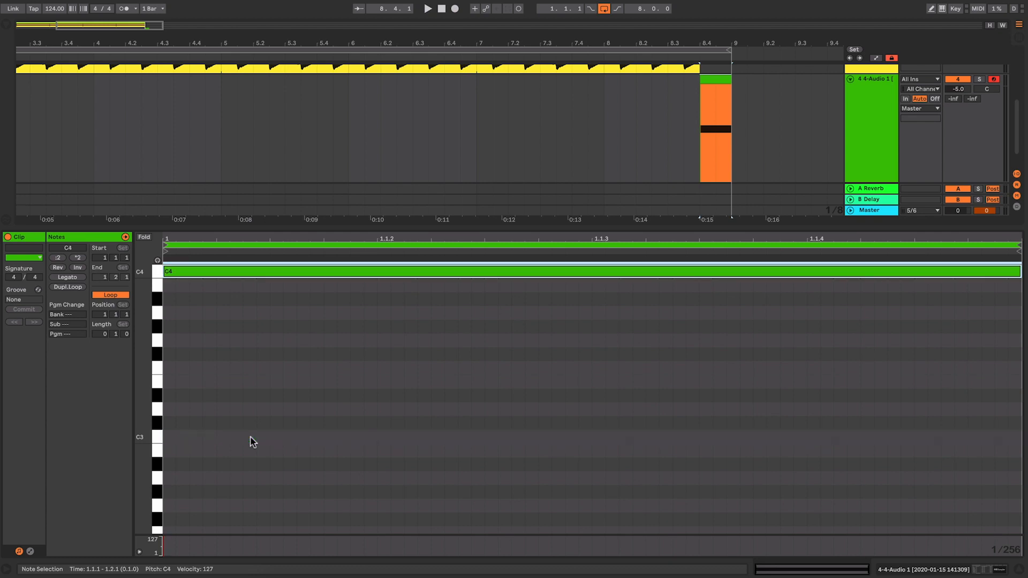
pyautogui.click(605, 120)
pyautogui.press('space')
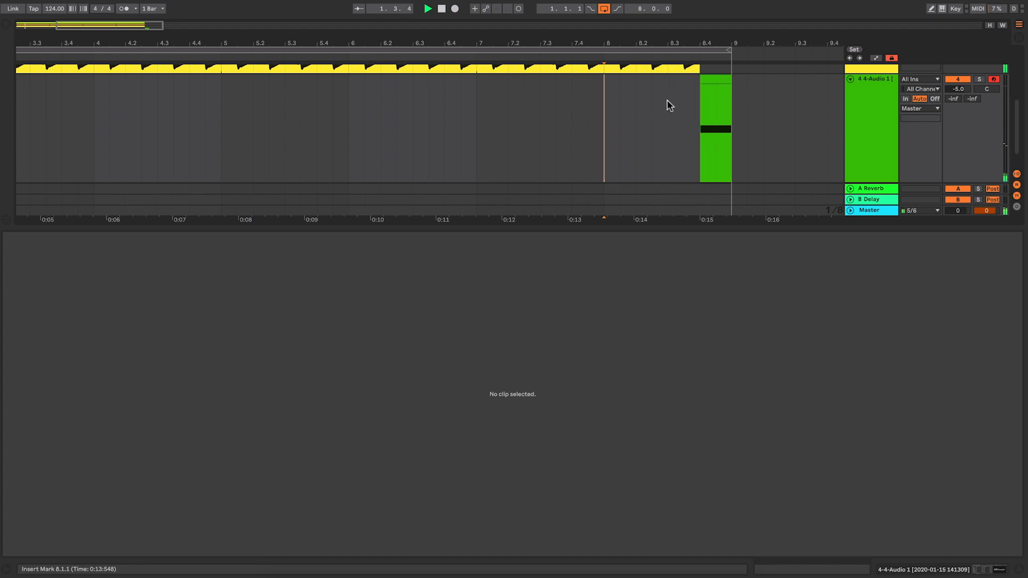
# Step: Transpose the Sampler clip's note up another octave to C5 and play the arrangement from bar 8
pyautogui.click(712, 86)
pyautogui.click(369, 296)
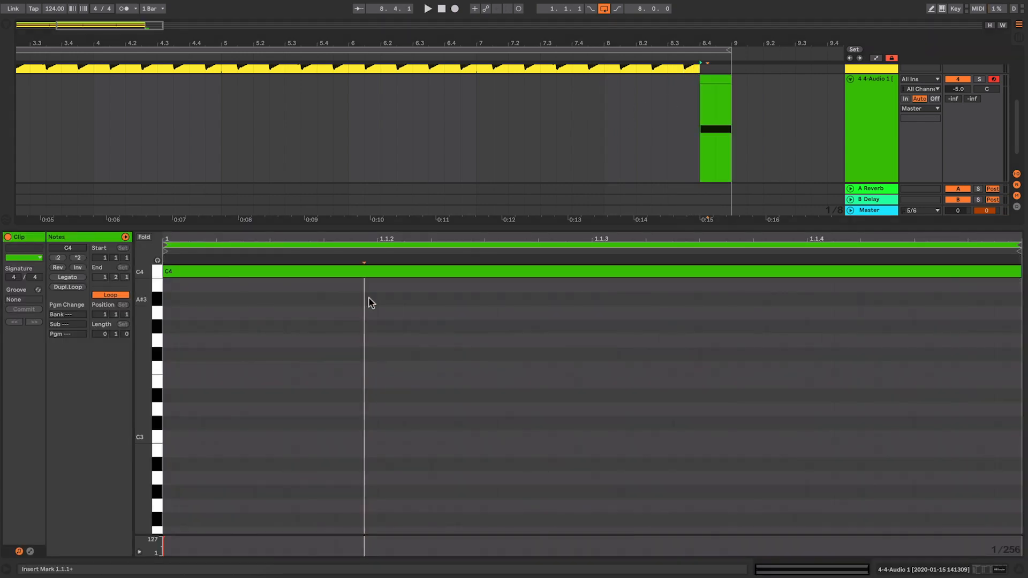
pyautogui.scroll(1, 369, 297)
pyautogui.click(368, 298)
pyautogui.scroll(-1, 366, 296)
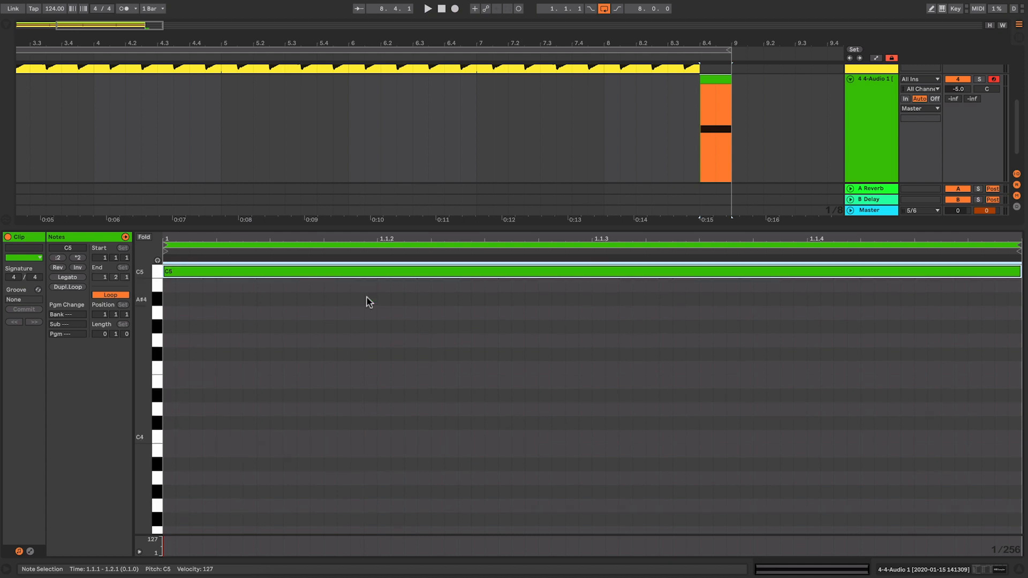
pyautogui.click(603, 104)
pyautogui.press('space')
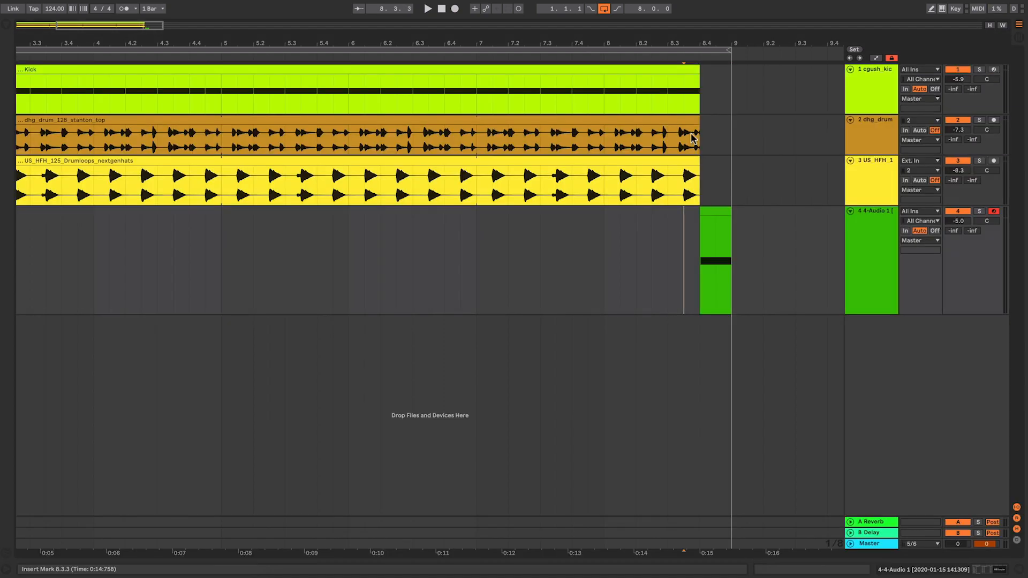
# Step: Turn off the arrangement loop and disable looping for the one-beat Sampler MIDI clip
pyautogui.click(603, 9)
pyautogui.click(722, 211)
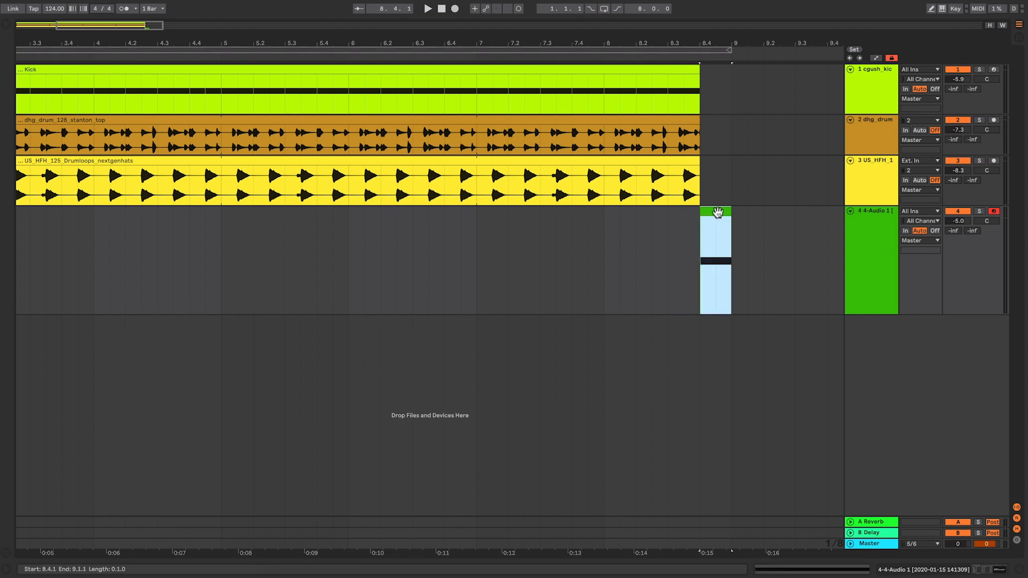
pyautogui.doubleClick(715, 212)
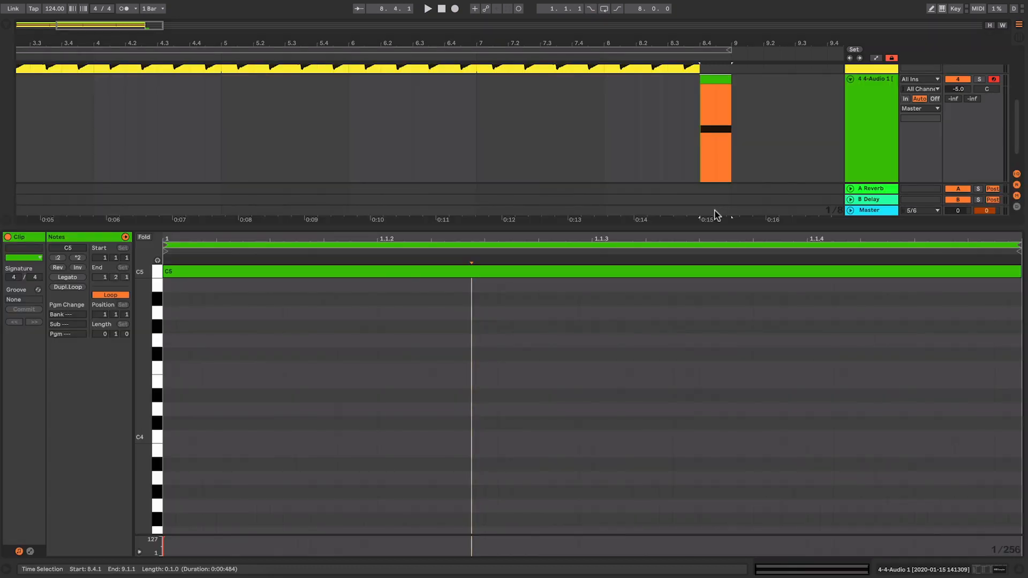
pyautogui.click(110, 295)
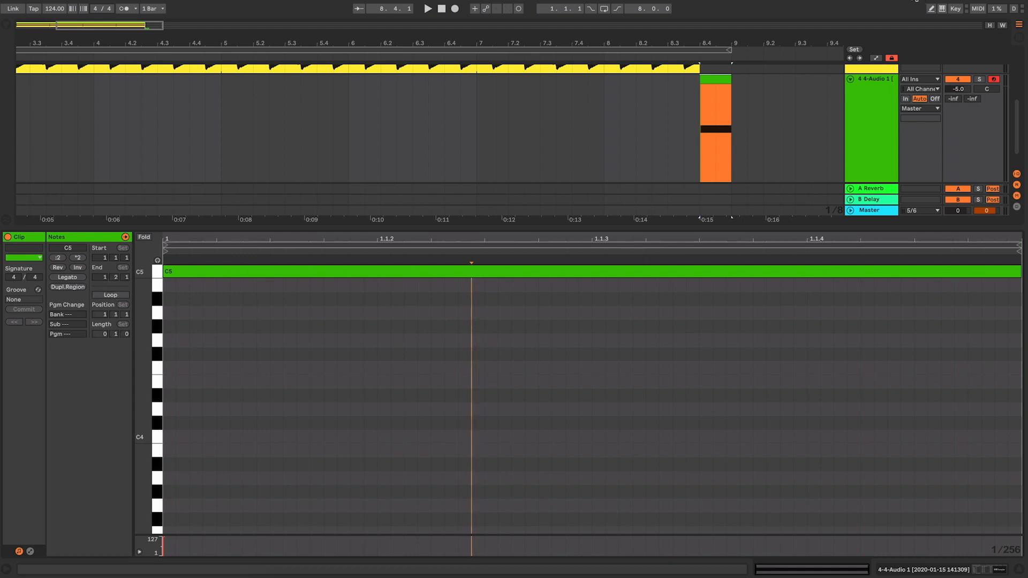
# Step: Extend the Sampler clip's end to 9.2.1 and lengthen its C5 note to fill the full two beats
pyautogui.click(719, 79)
pyautogui.moveTo(727, 79); pyautogui.dragTo(747, 79)
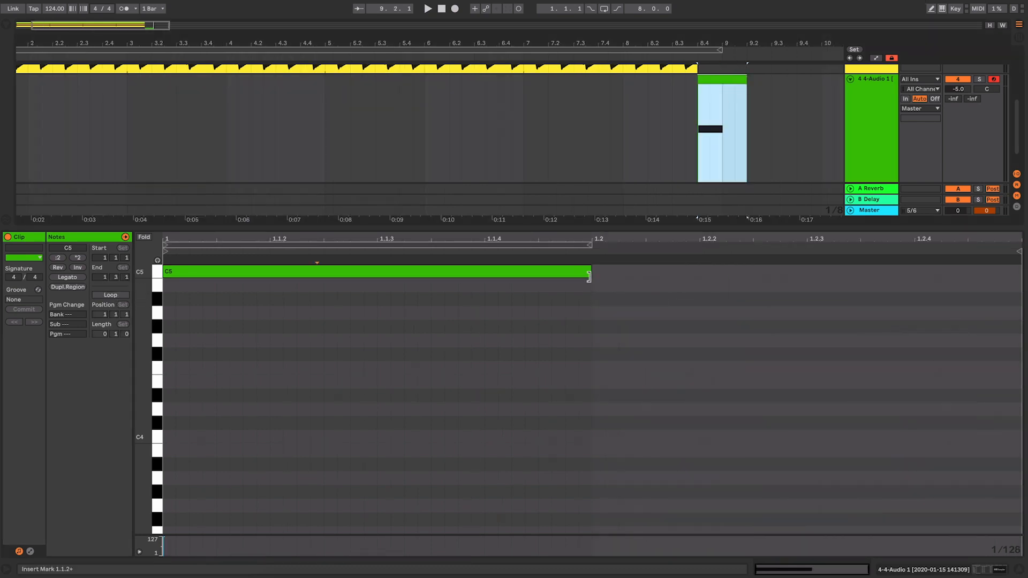
pyautogui.scroll(2, 609, 316)
pyautogui.moveTo(591, 302); pyautogui.dragTo(1020, 298)
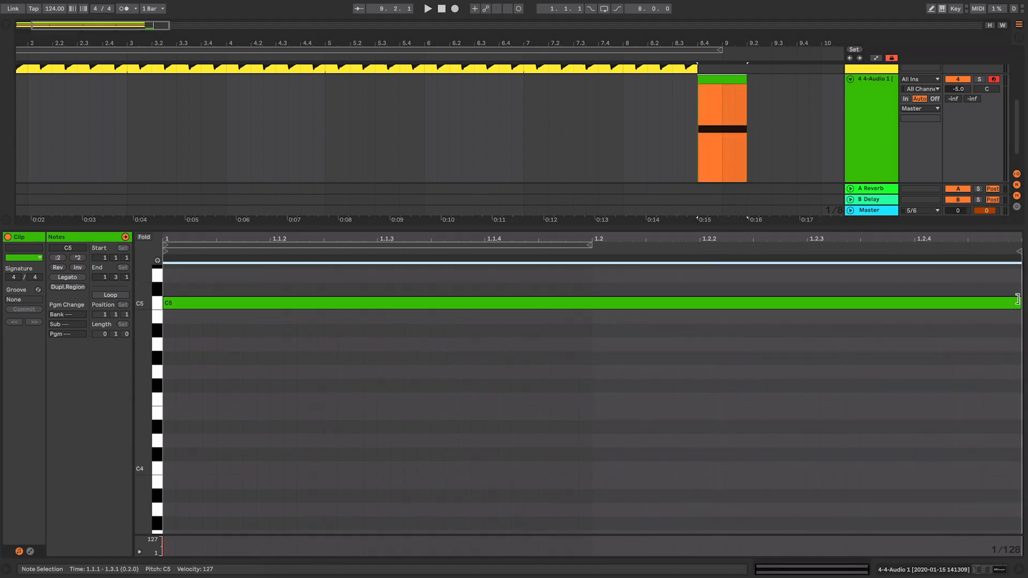
# Step: Stretch the Pitch Bend ramp's low end point to the end of the two-beat clip and play the arrangement from 7.4.3
pyautogui.click(30, 552)
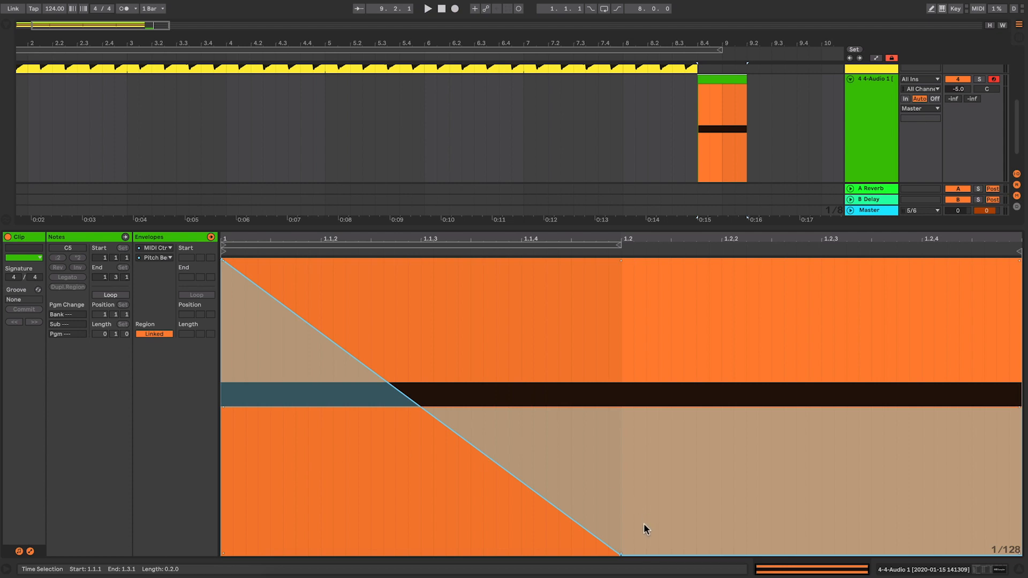
pyautogui.moveTo(621, 554); pyautogui.dragTo(1001, 554)
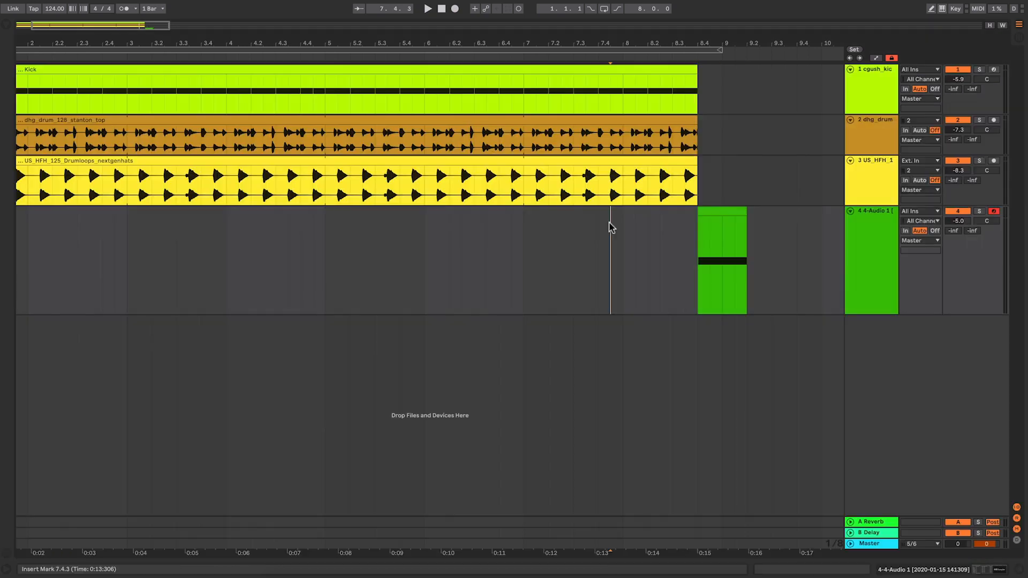
pyautogui.press('space')
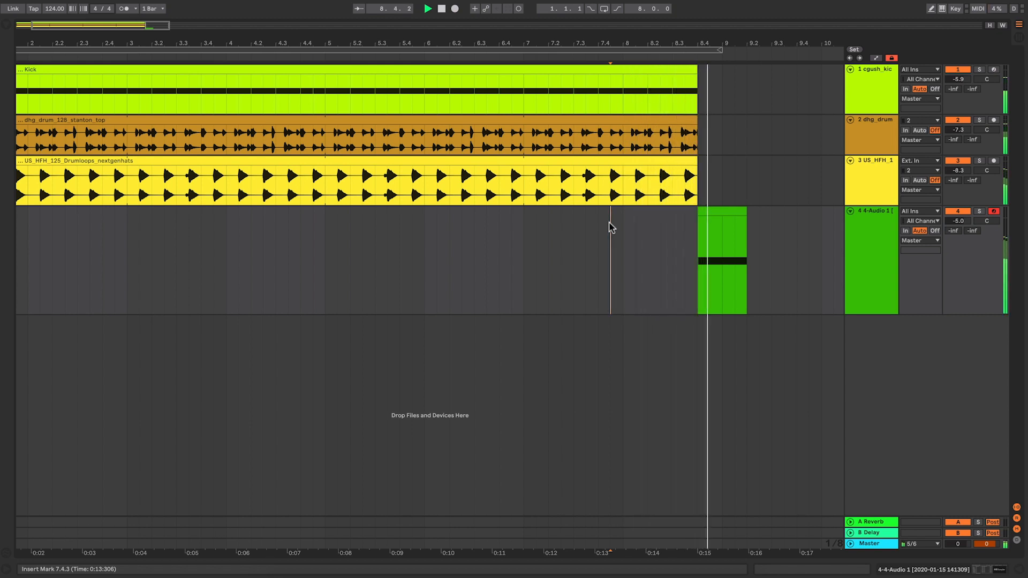